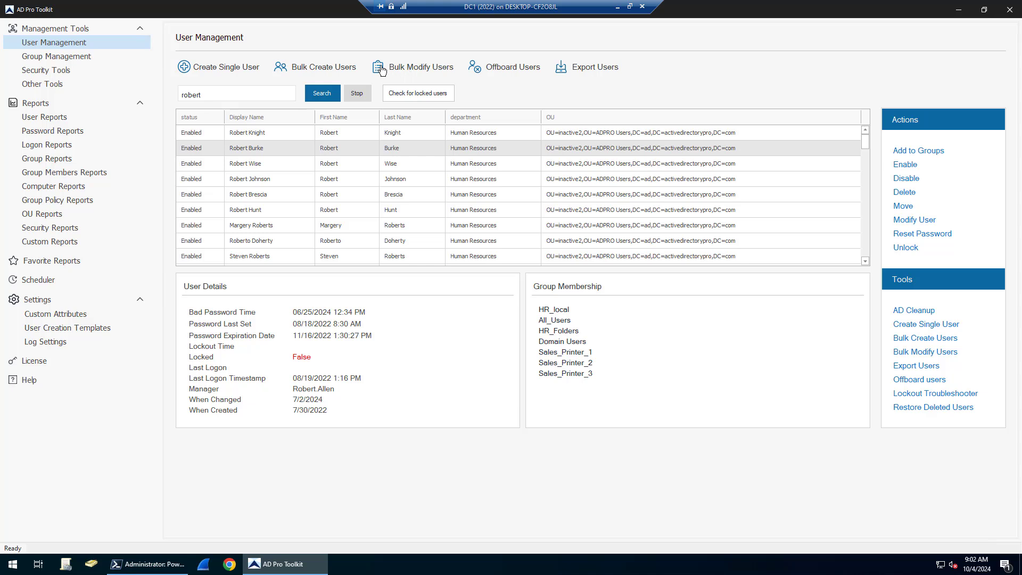
Draft a new user from the Accounting template with a first and last name, then discard it.
click(205, 69)
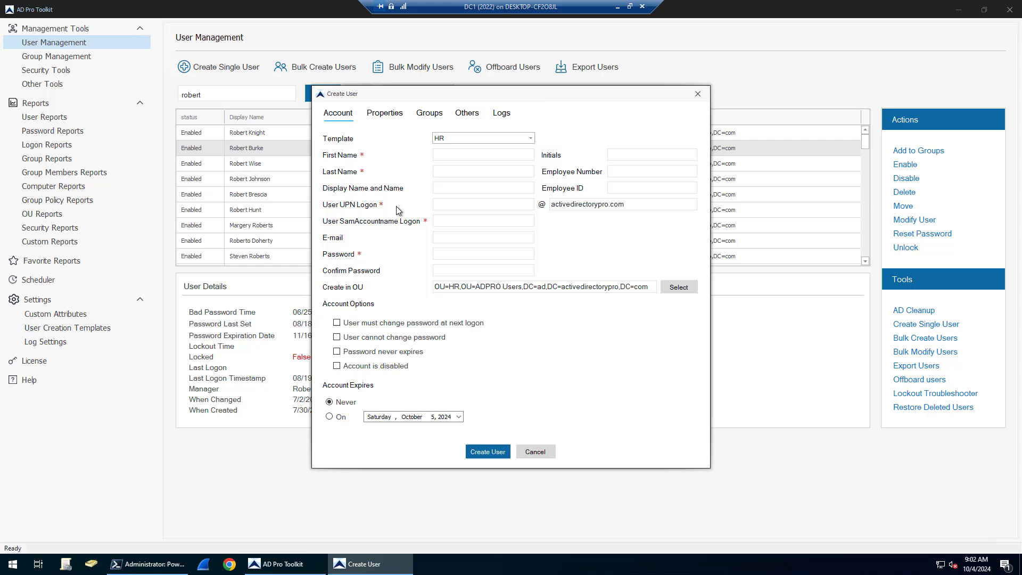
click(531, 139)
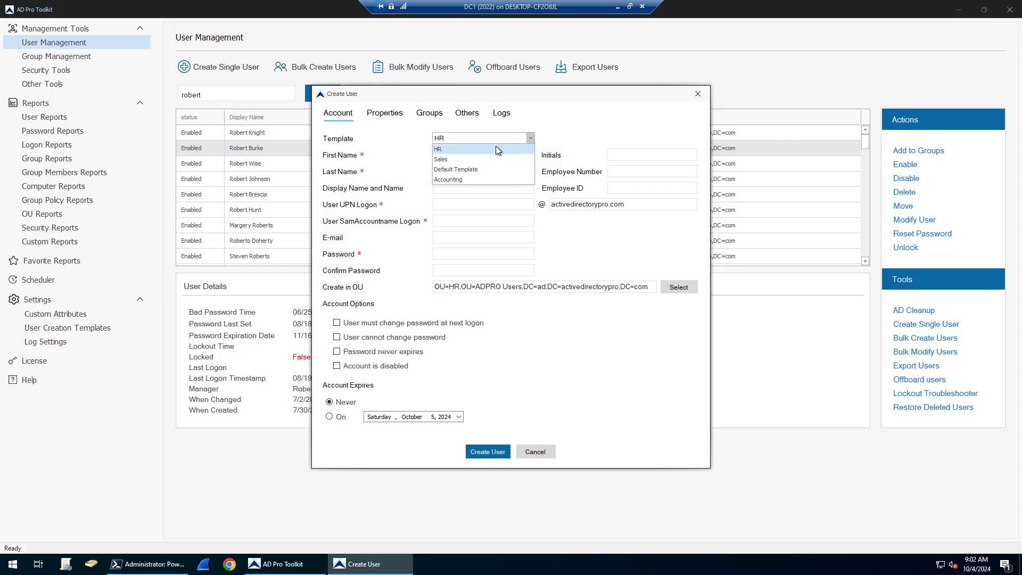
click(474, 180)
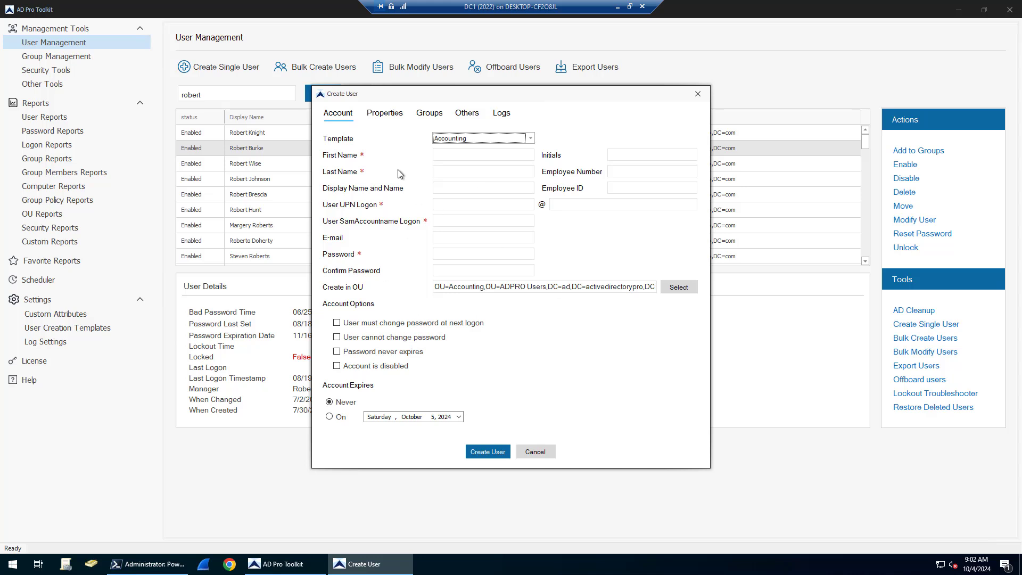
click(380, 117)
click(426, 116)
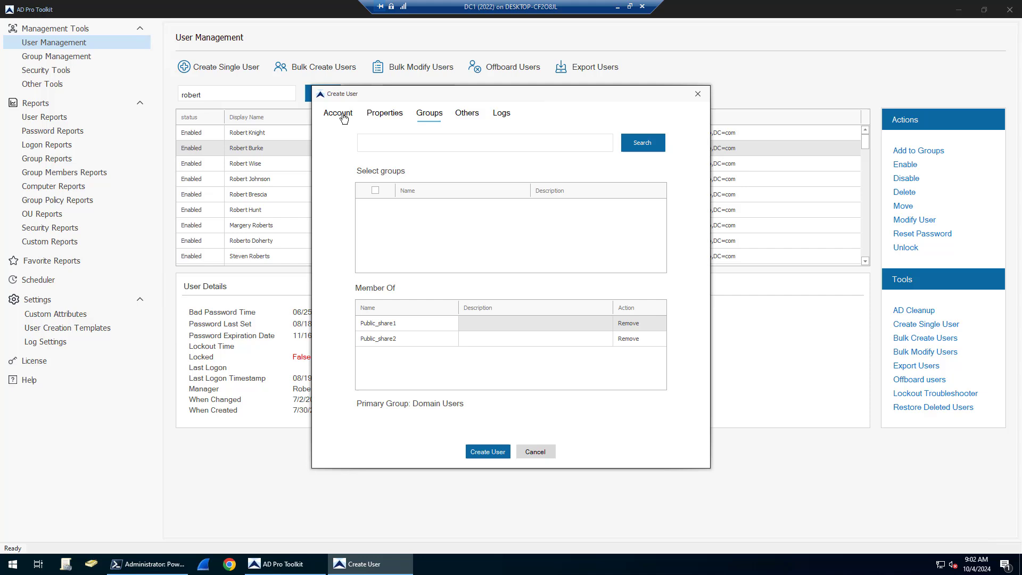
click(338, 114)
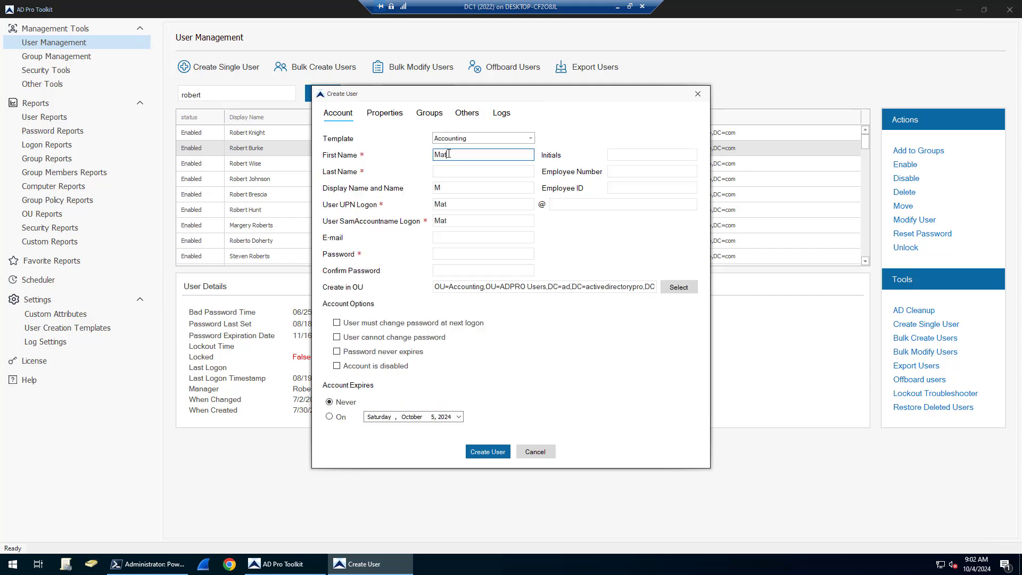
click(445, 171)
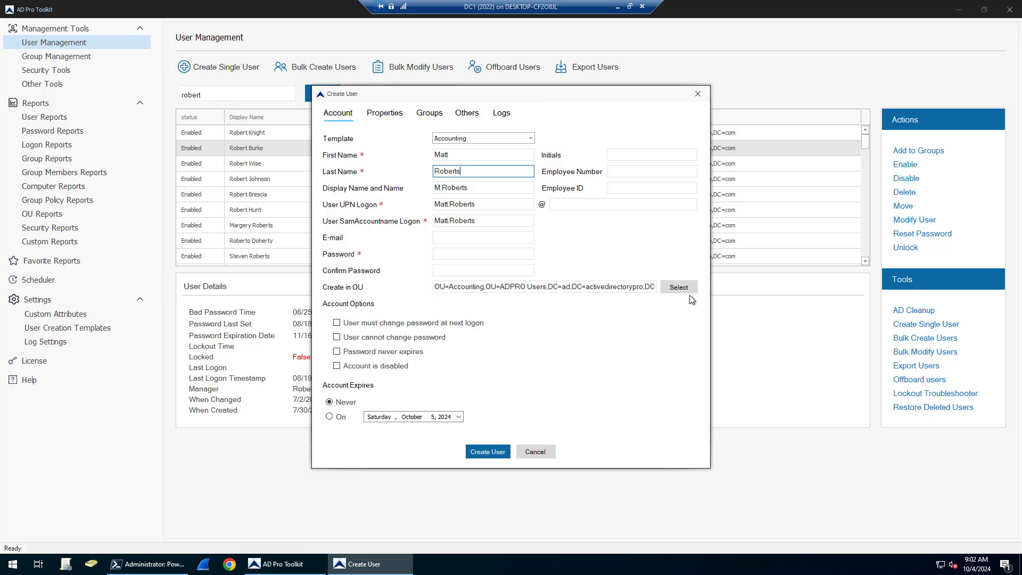
click(698, 94)
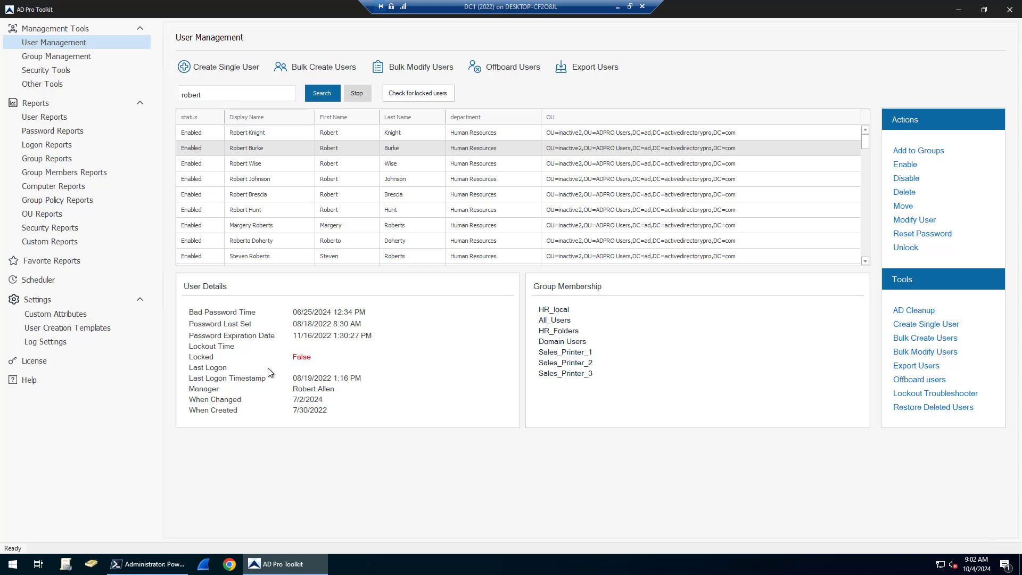
Review two matching users' details, then open and cancel a password reset for the second.
click(263, 166)
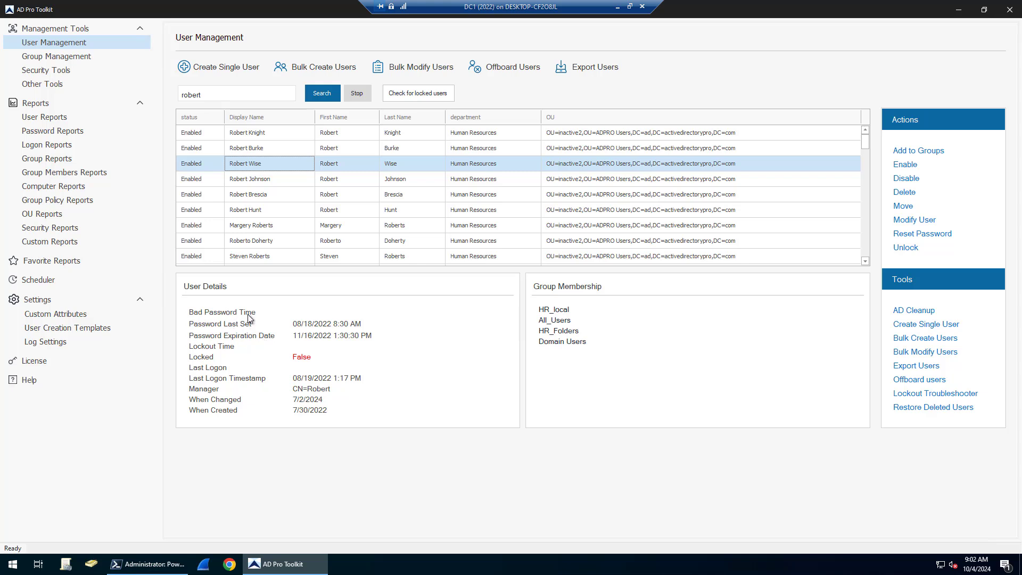
click(286, 147)
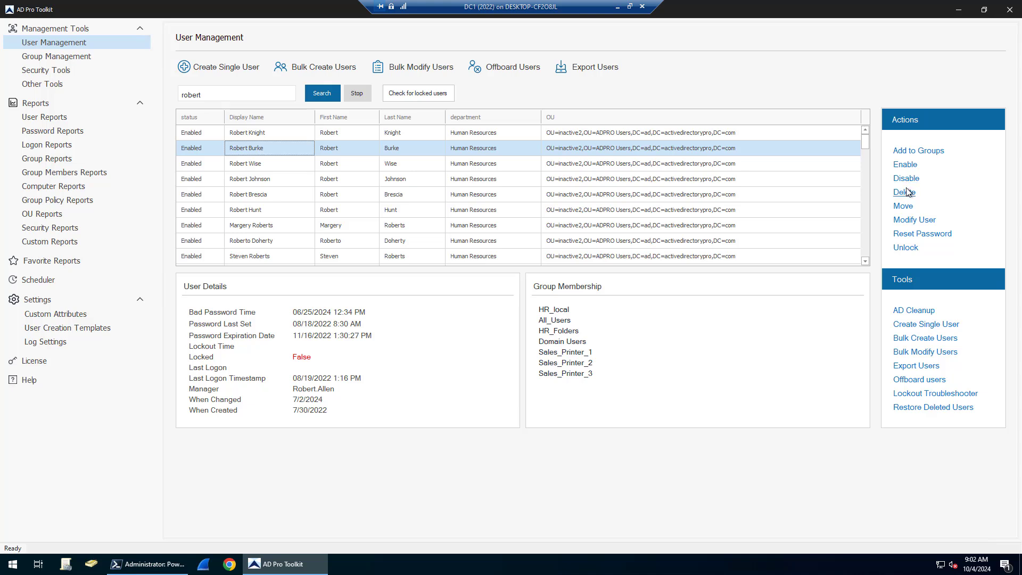
click(924, 234)
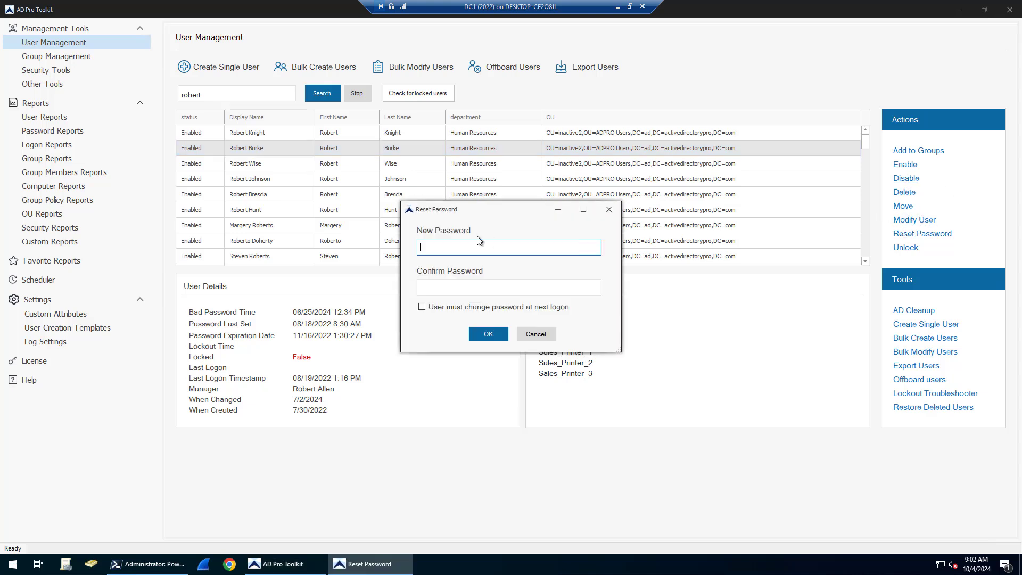
click(609, 211)
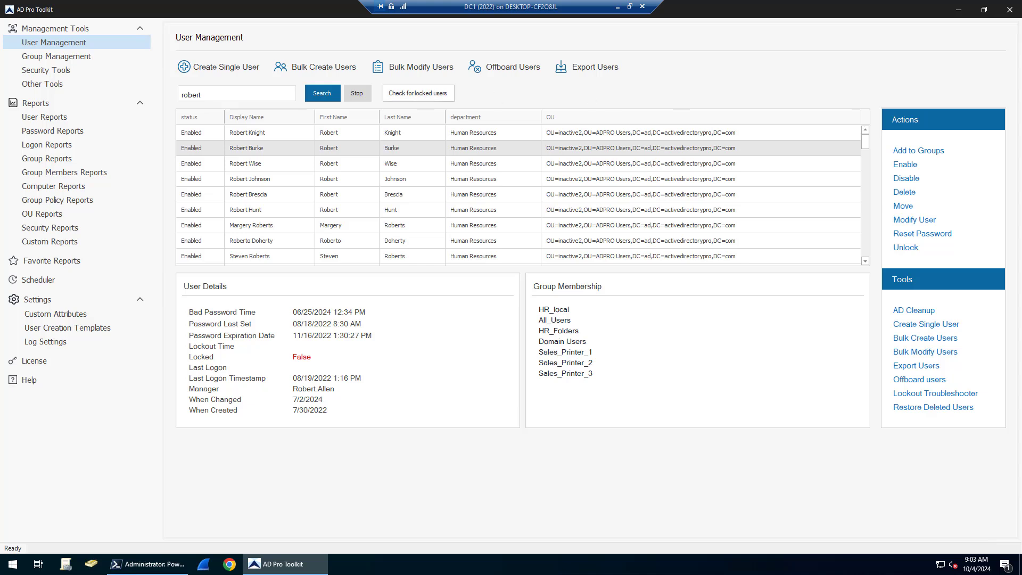
In Offboard Users, tick disable, hide from address list, remove groups, clear manager, move OU, update description.
click(510, 71)
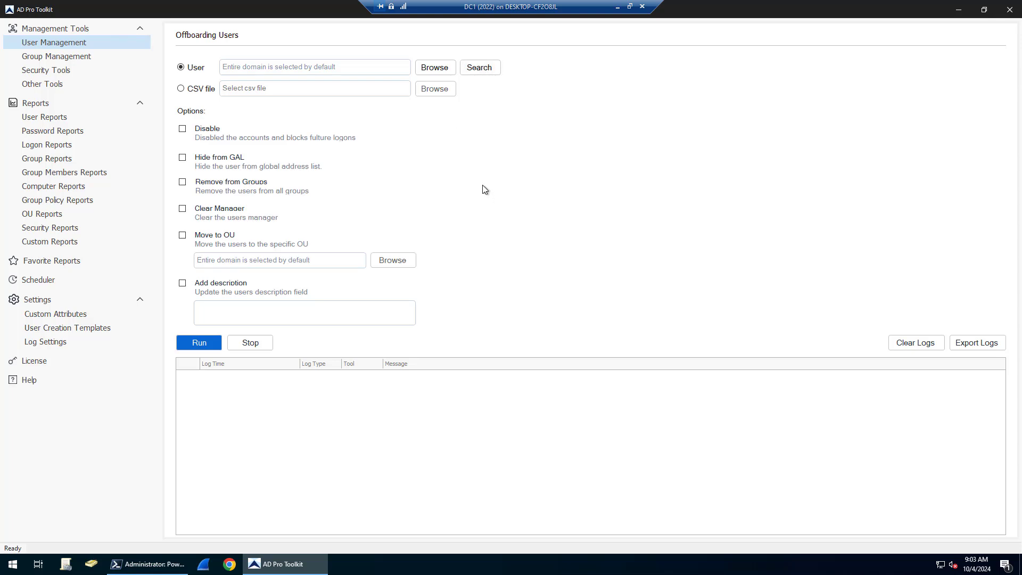
click(183, 128)
click(181, 158)
click(182, 183)
click(182, 209)
click(183, 235)
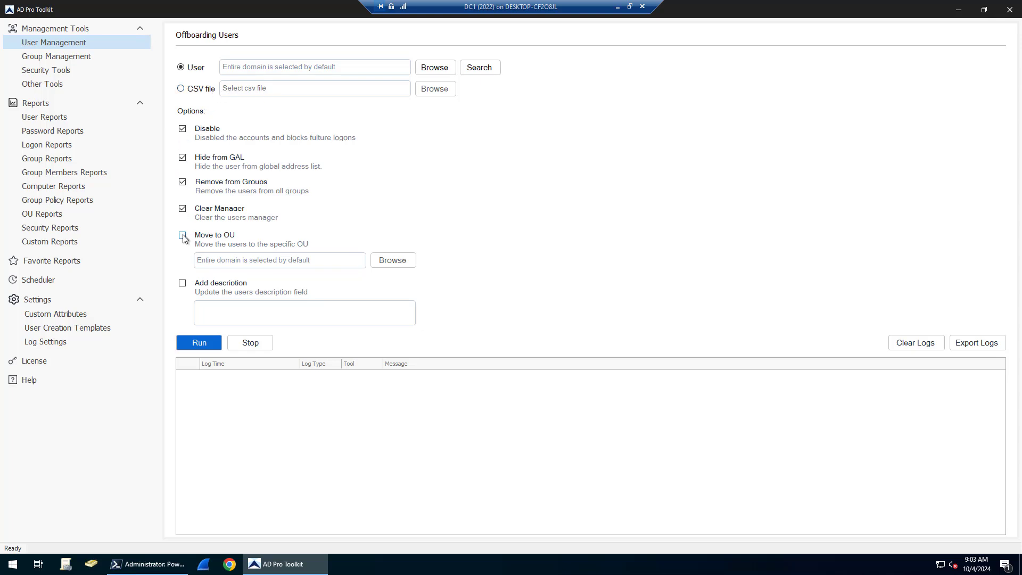
click(182, 283)
click(39, 42)
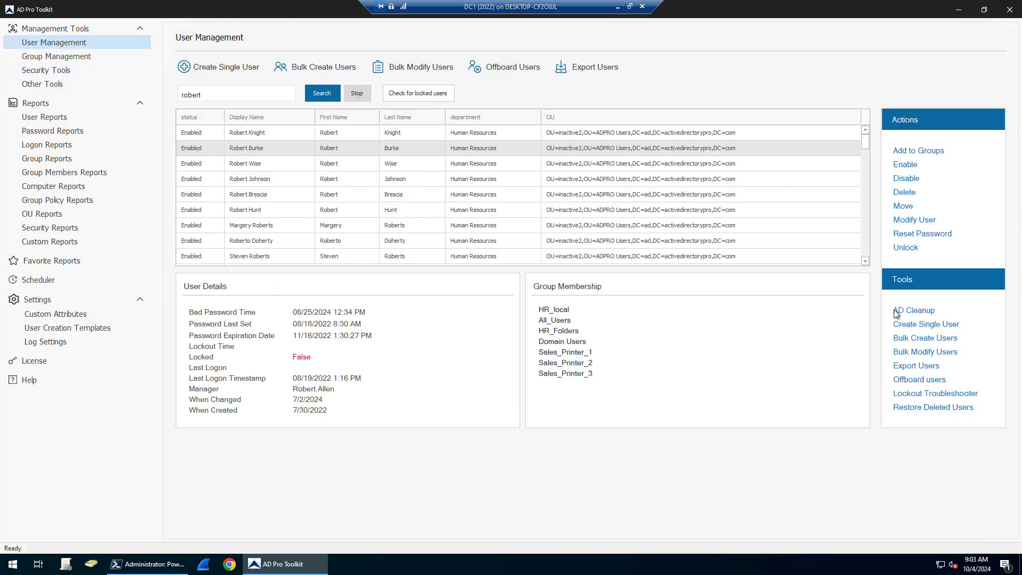
click(905, 310)
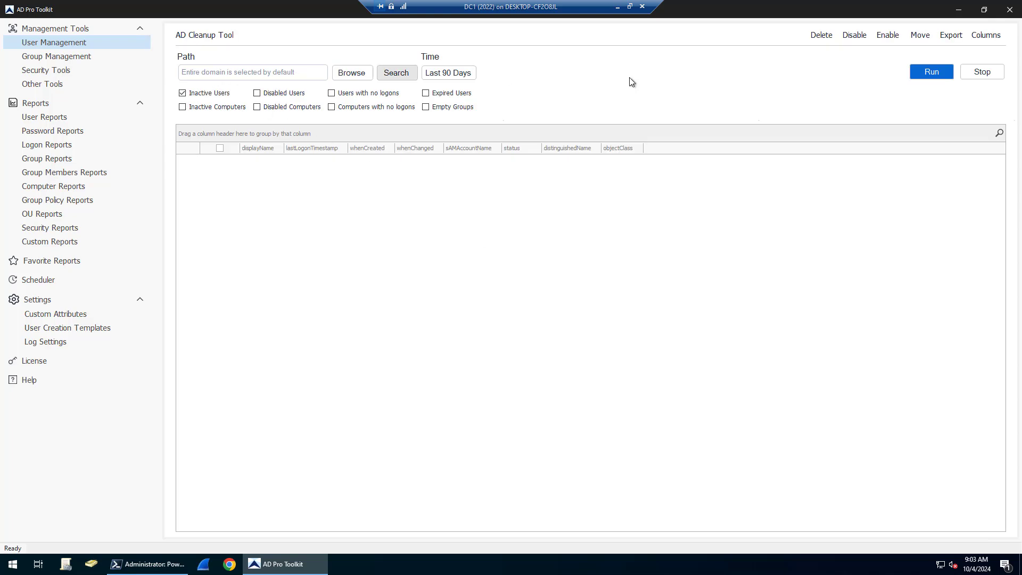
click(938, 71)
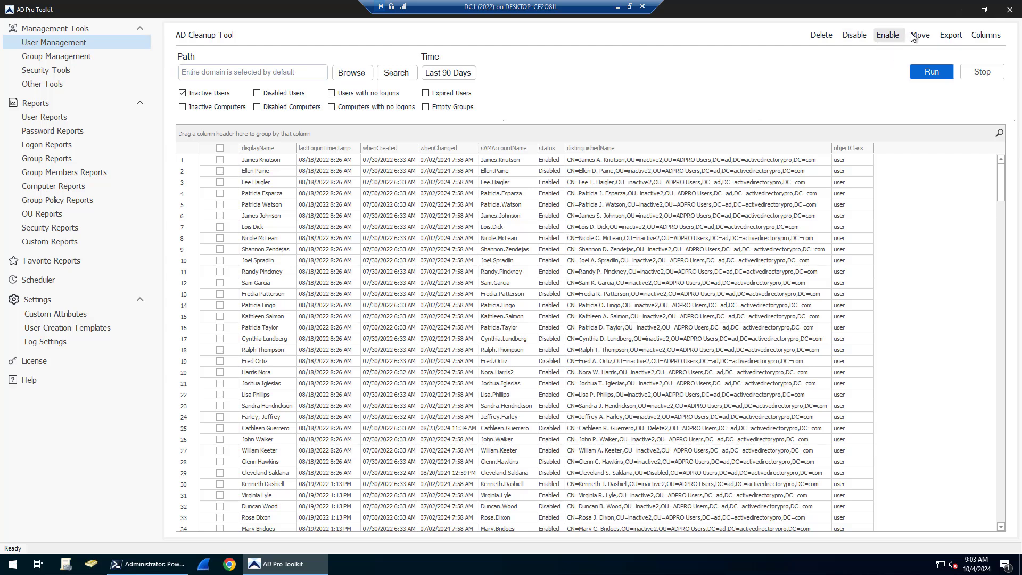
click(948, 35)
Run the Lockout Troubleshooter over the last 7 days, then switch to Group Management.
click(44, 45)
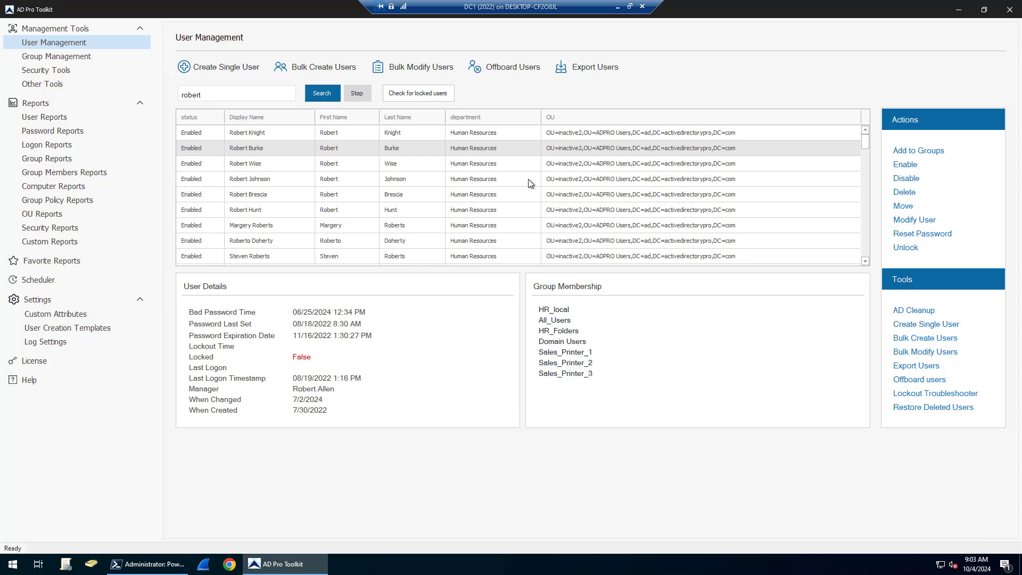
click(921, 393)
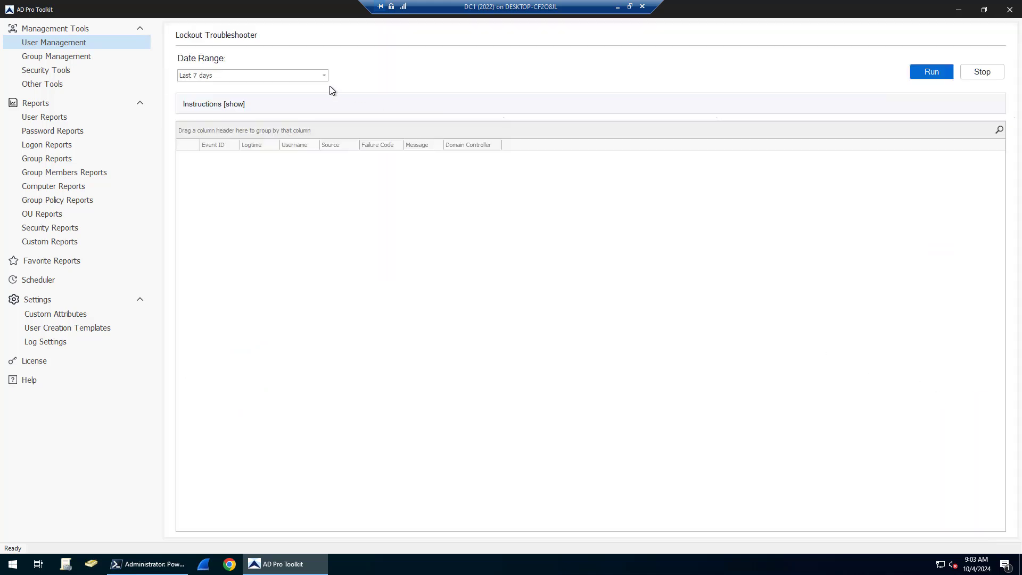
click(929, 72)
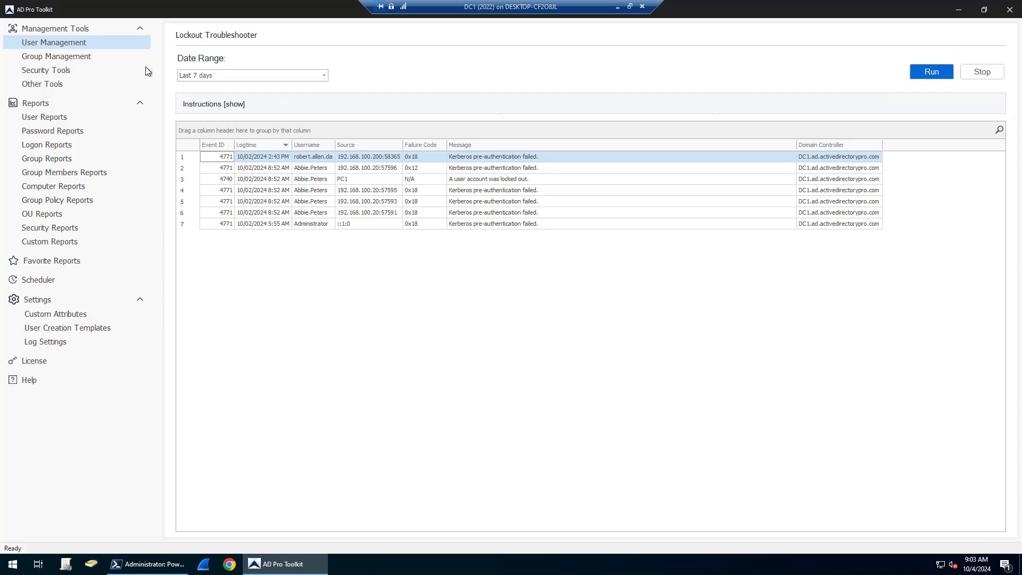
click(45, 59)
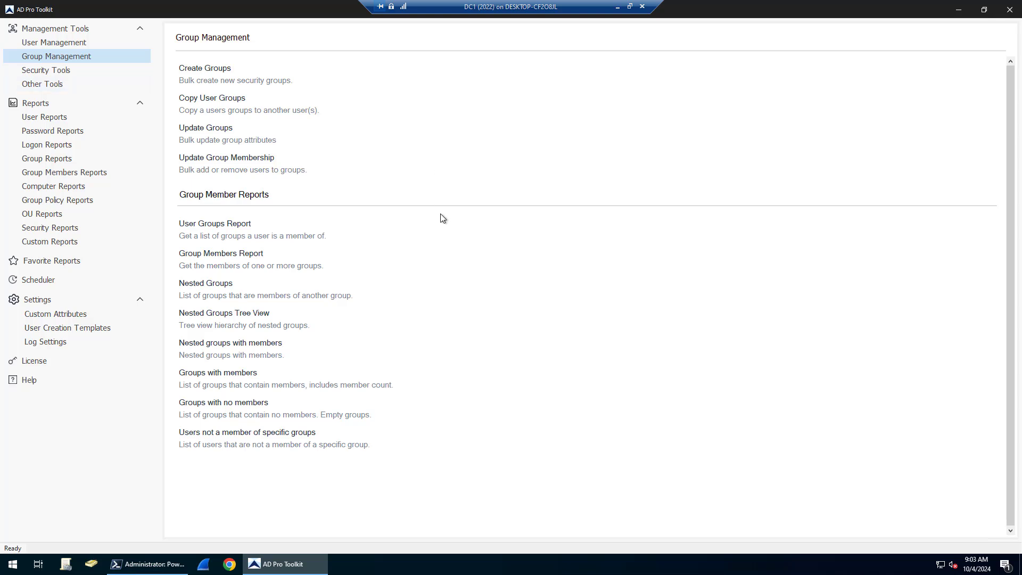
click(222, 100)
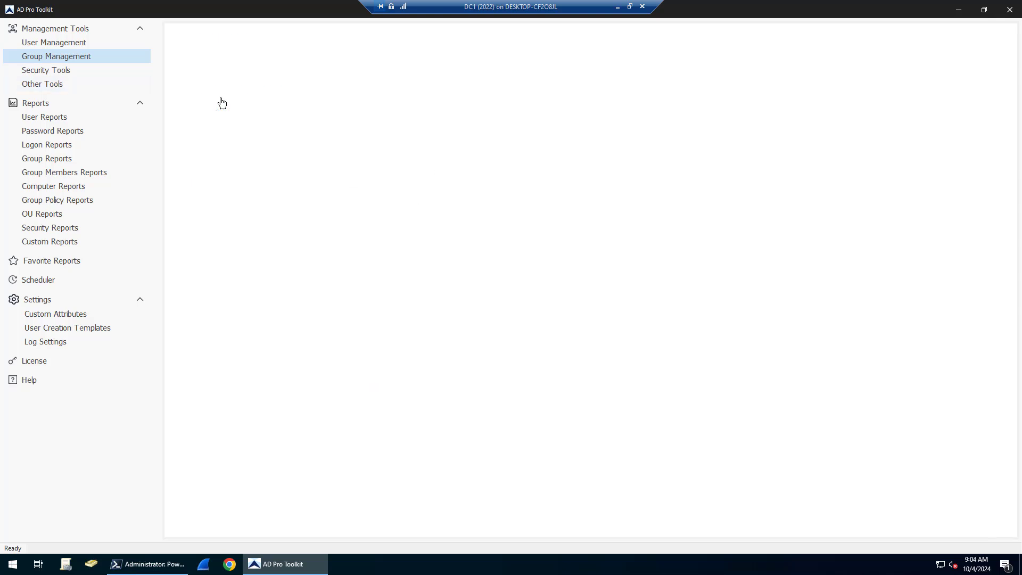
click(49, 56)
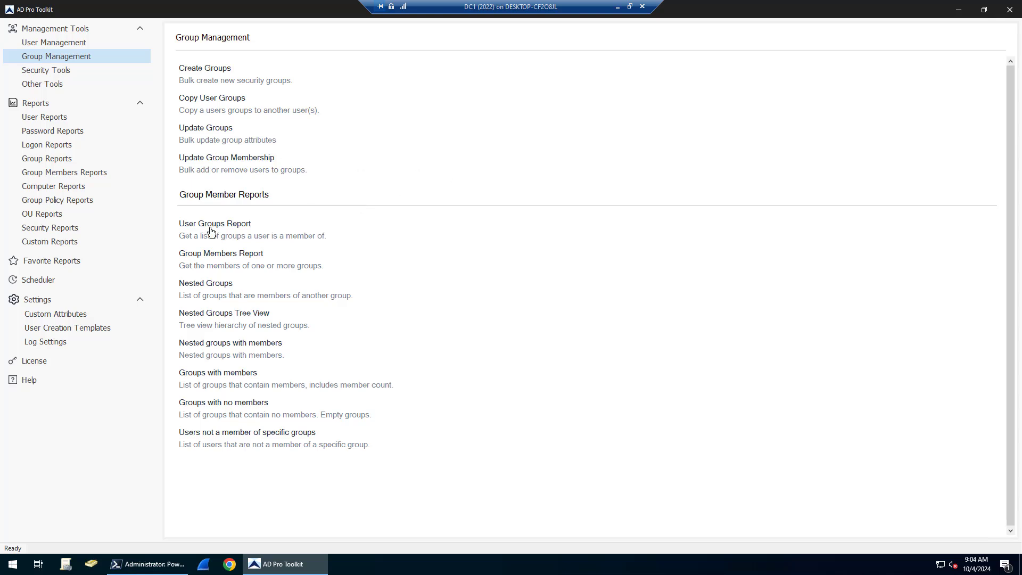
click(211, 257)
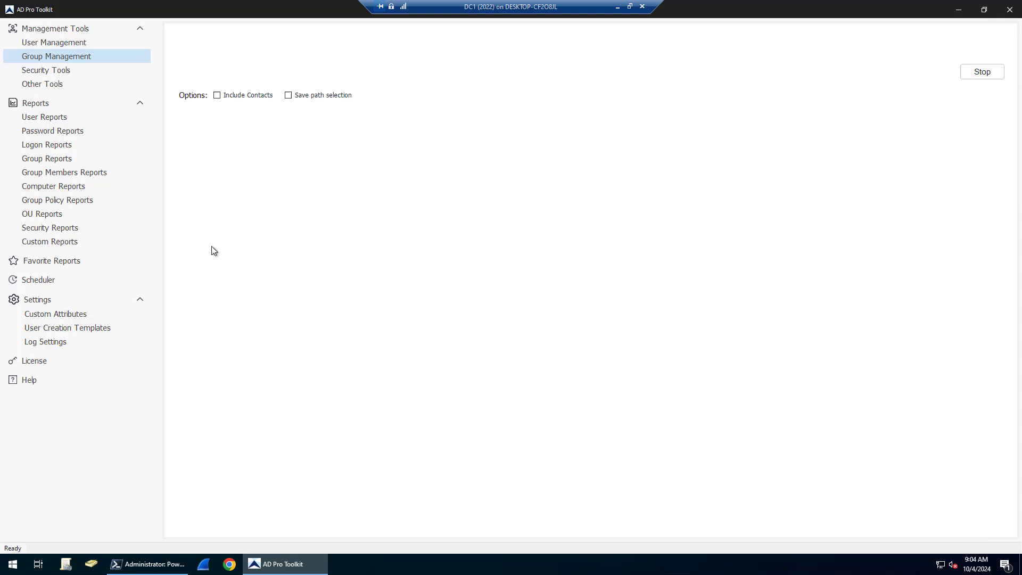
click(931, 72)
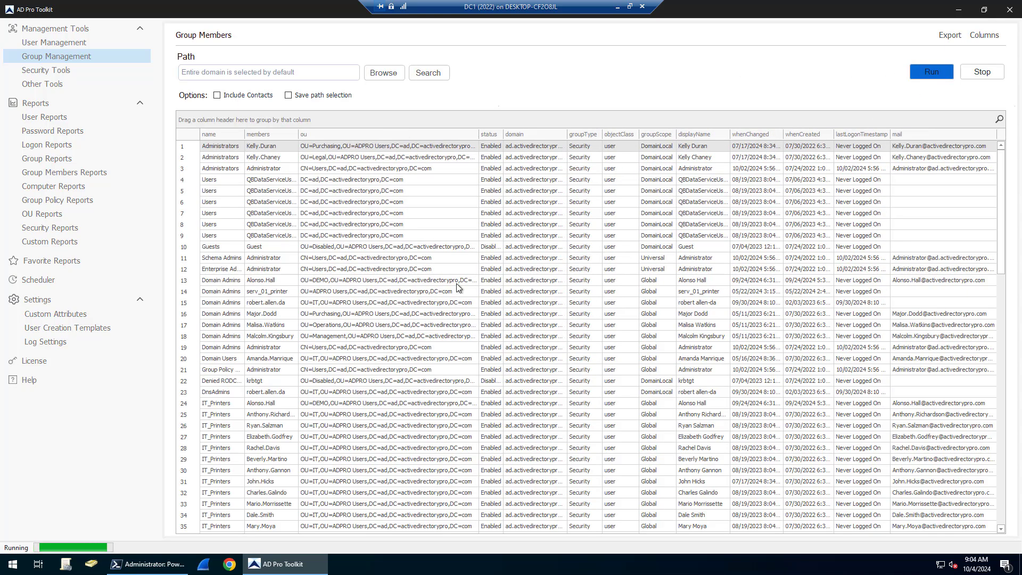
click(982, 71)
click(92, 59)
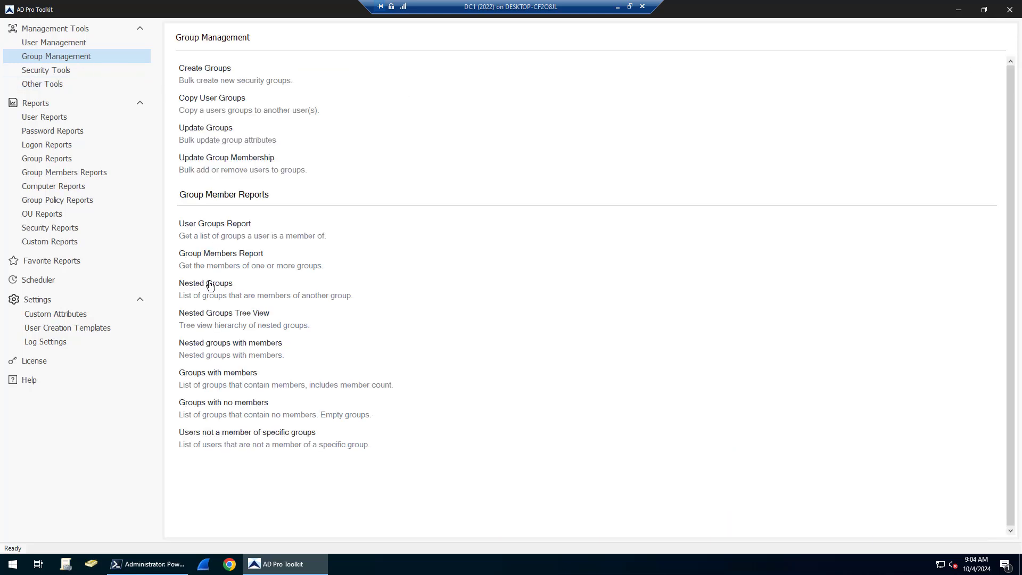
Start the Local Admins Report for the domain, then stop it.
click(26, 70)
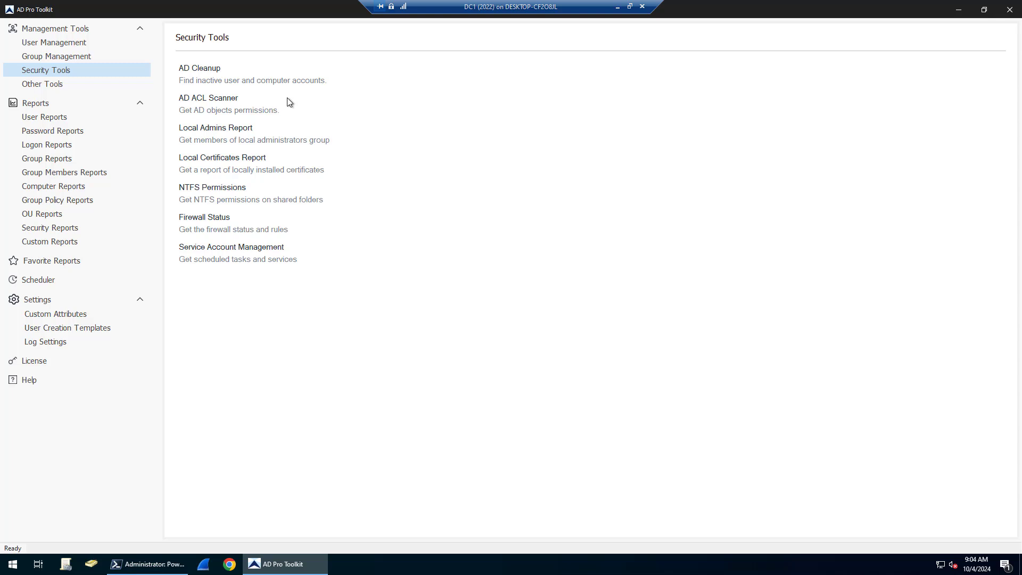
click(204, 131)
click(931, 65)
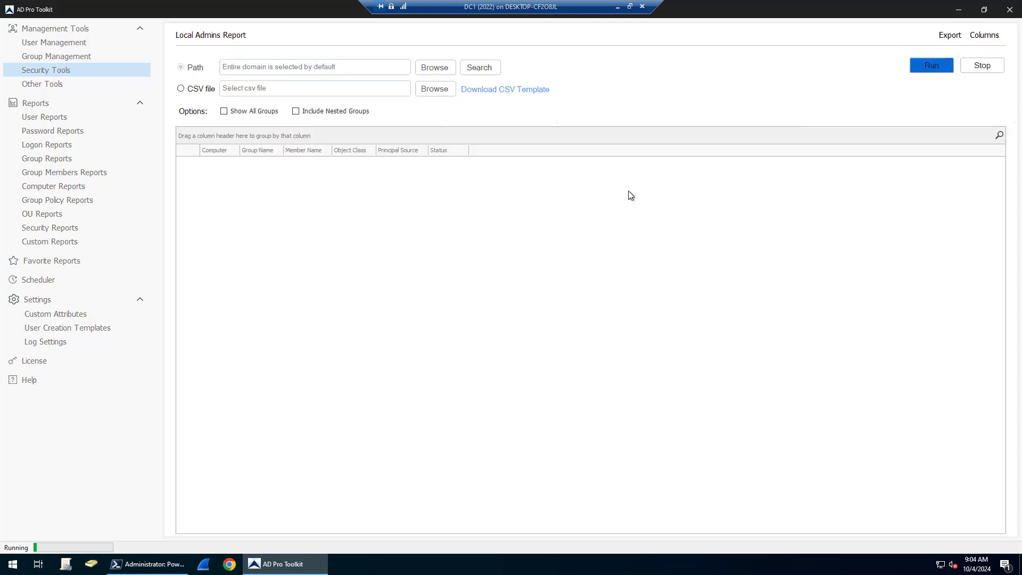
click(981, 66)
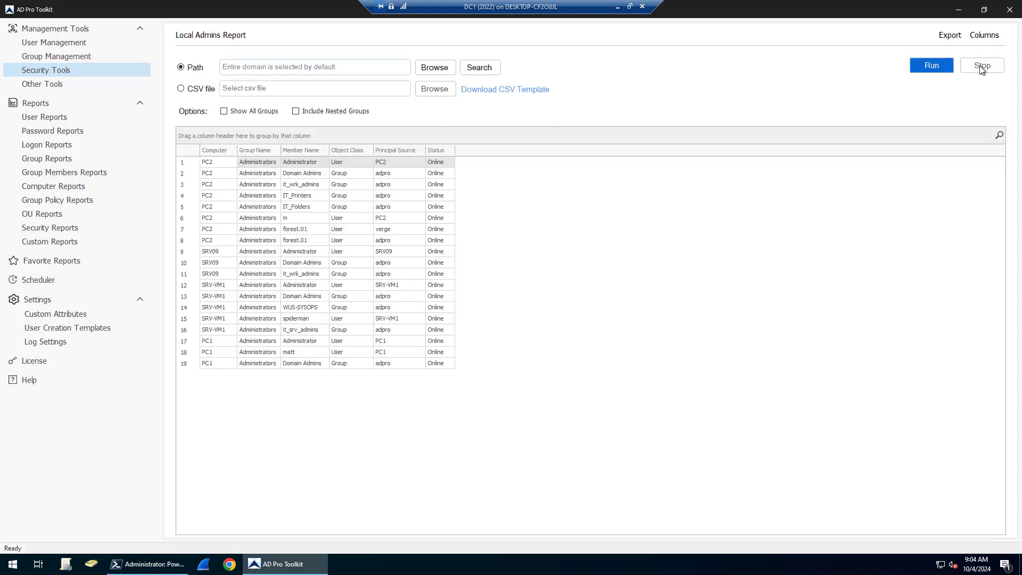
Run the Local Certificates Report and narrow its Issued By column to show more columns.
click(34, 70)
click(264, 149)
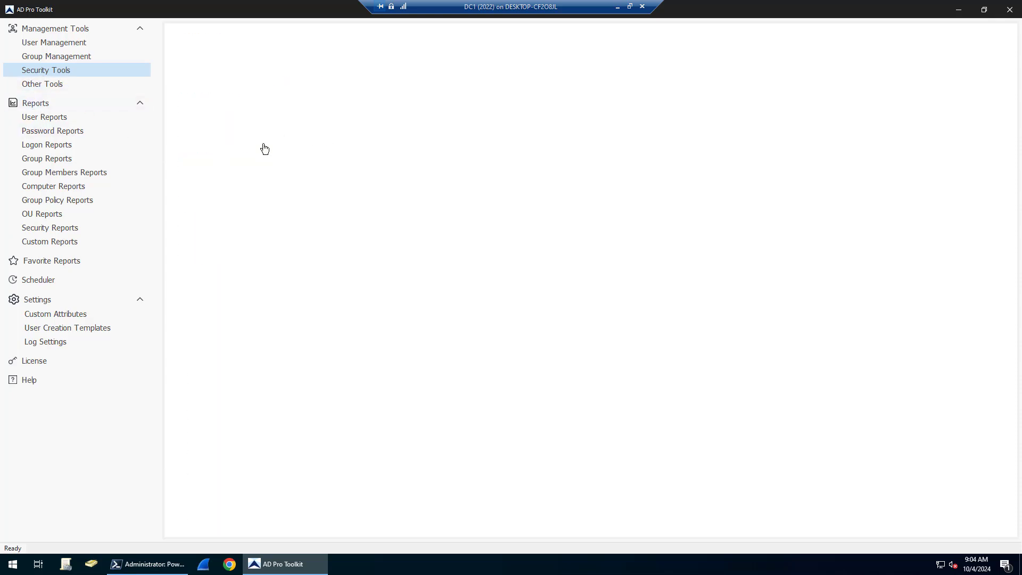
click(932, 71)
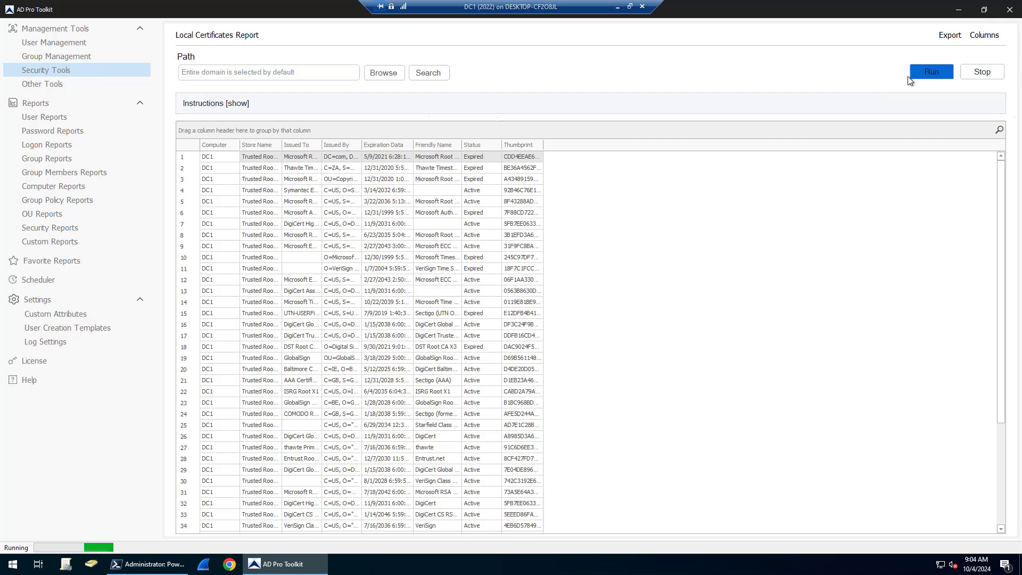
click(984, 72)
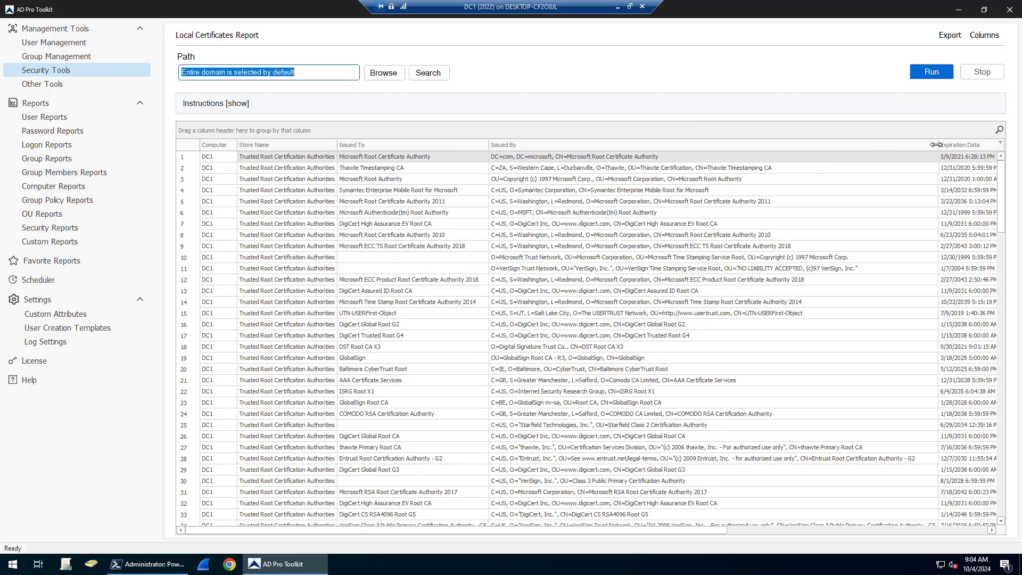
click(797, 155)
drag(797, 147, 696, 145)
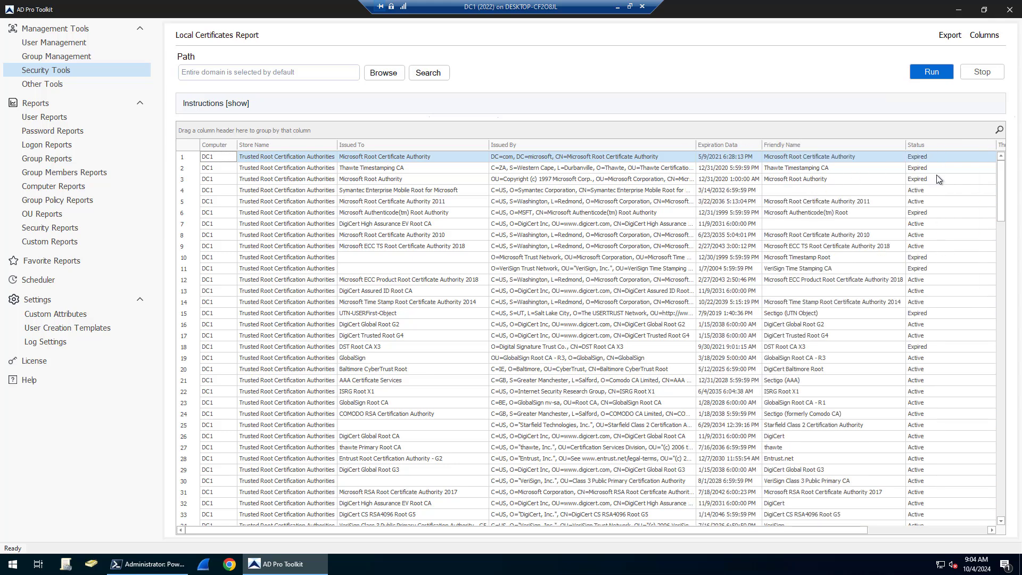
Run the Service Account Management scan, then browse Other Tools and open User Reports.
click(52, 73)
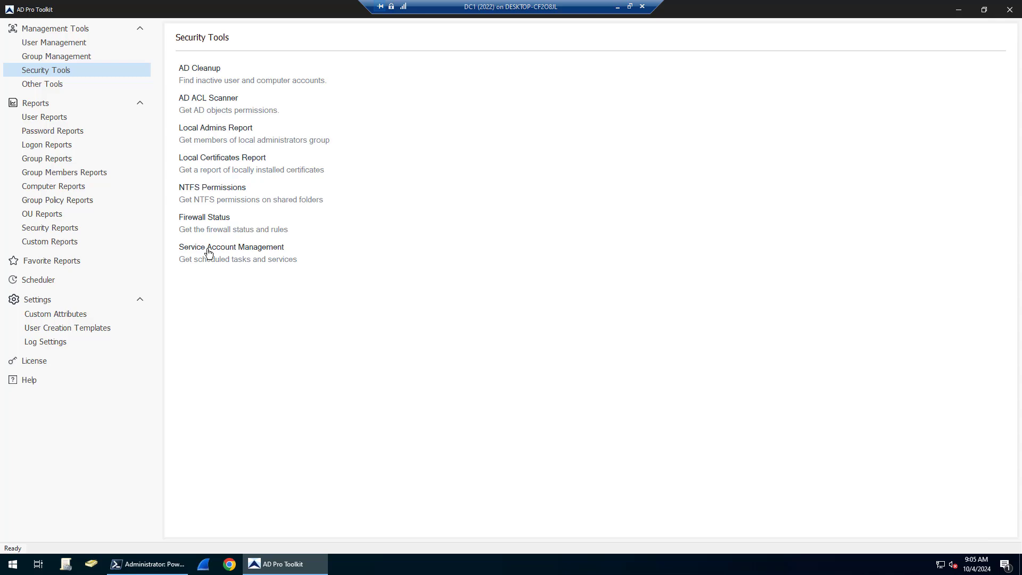
click(209, 249)
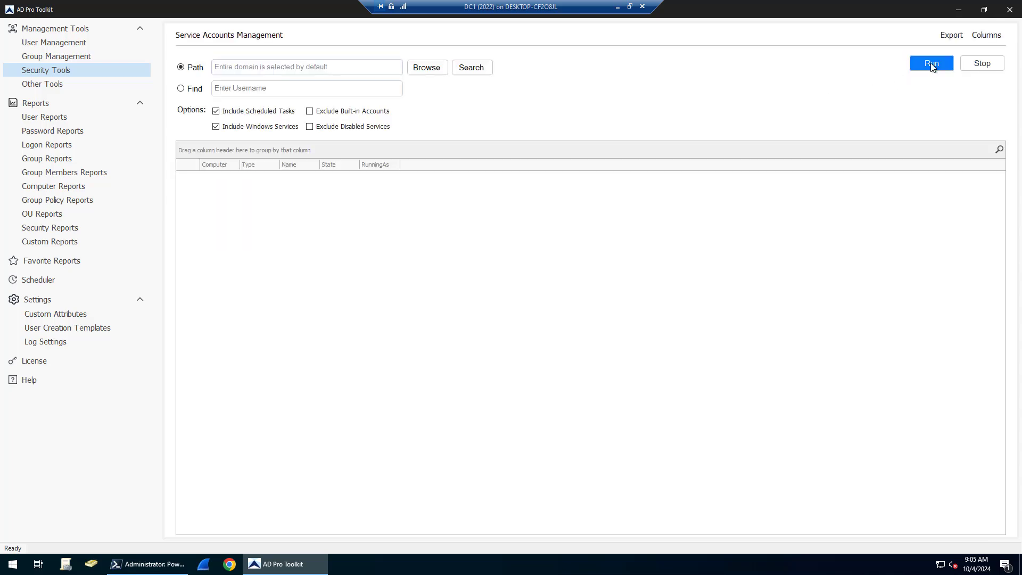
click(935, 64)
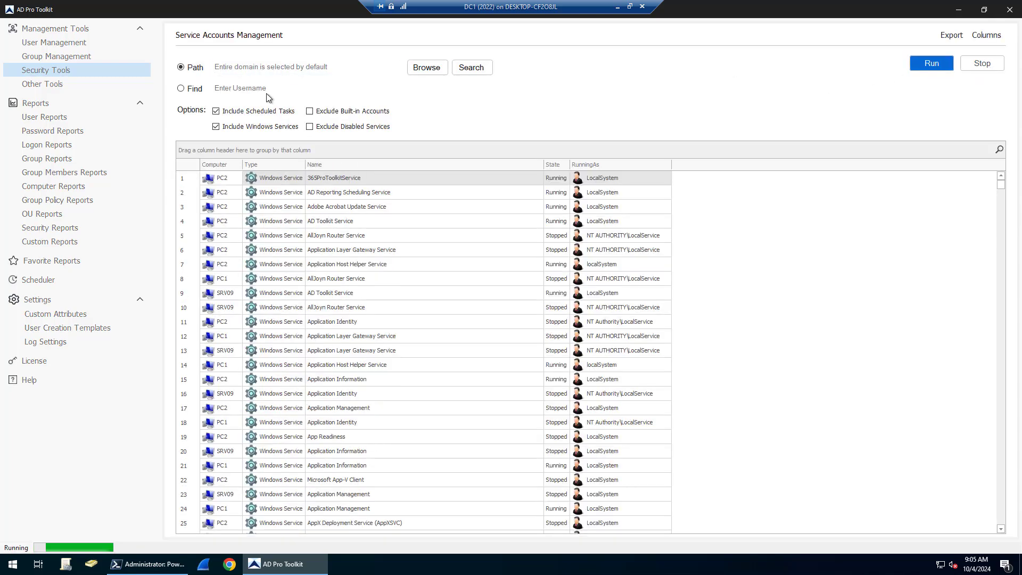
click(40, 82)
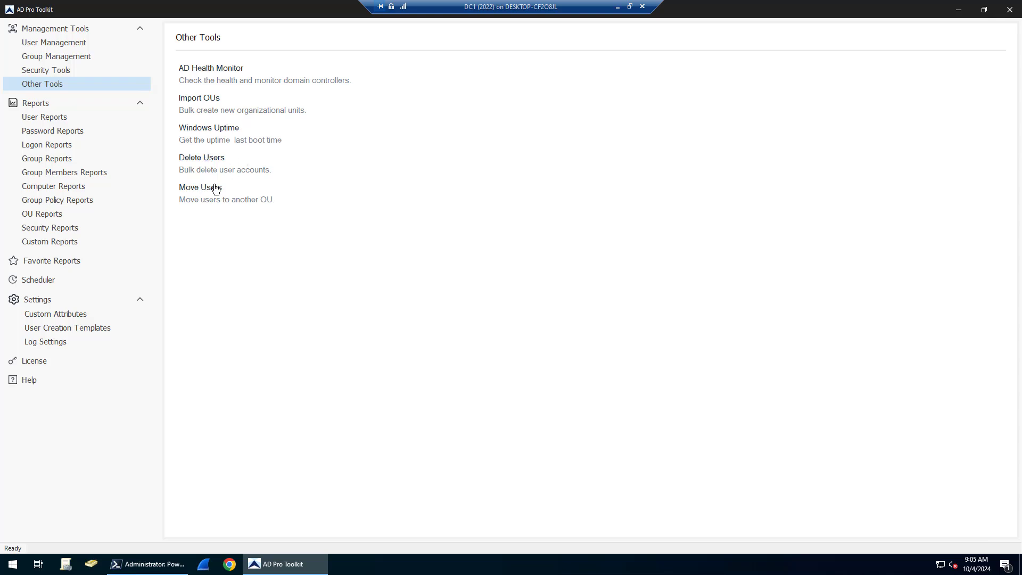
click(46, 40)
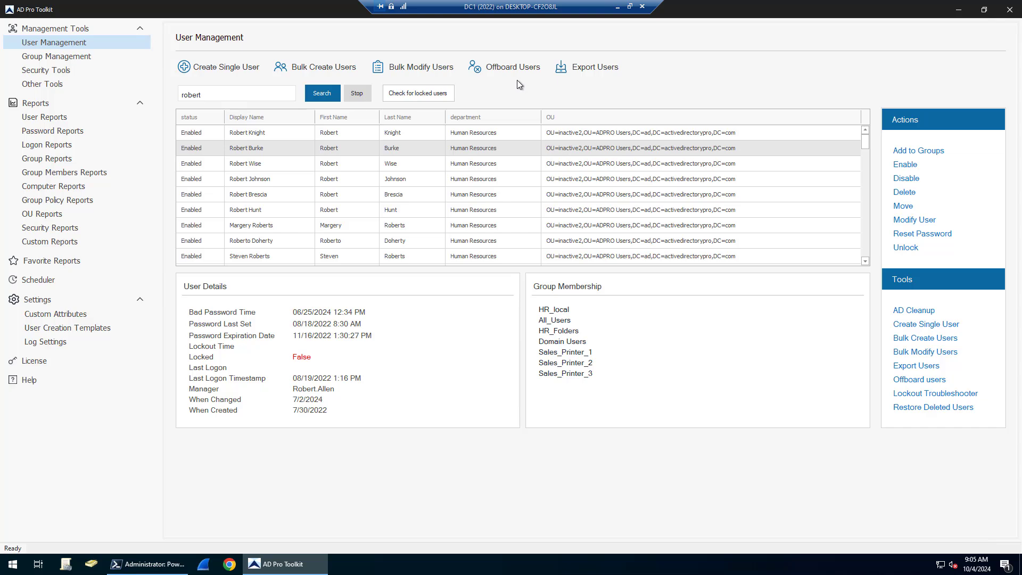
click(45, 118)
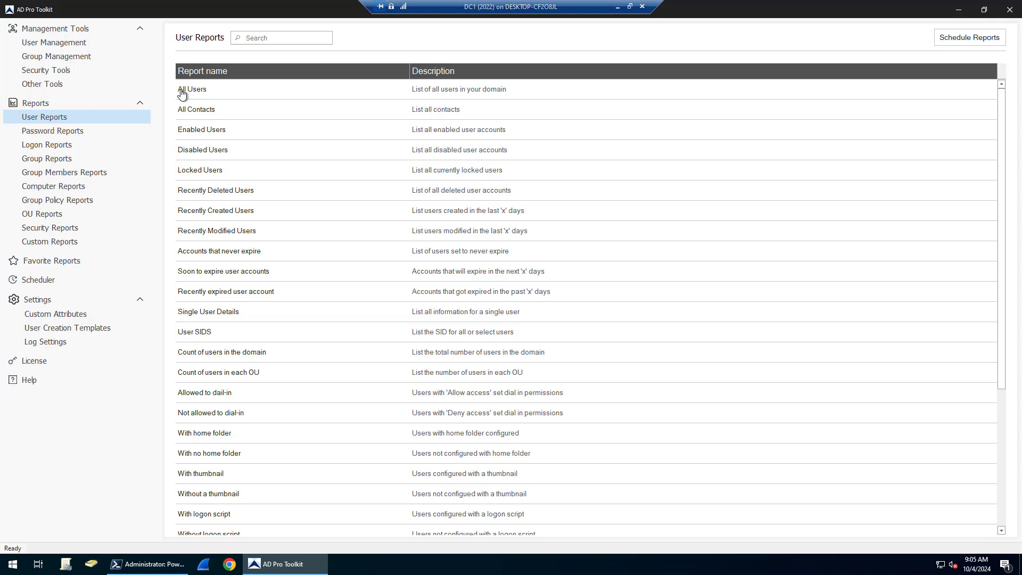
Run the All Users report, then briefly open the All Contacts report.
double_click(183, 92)
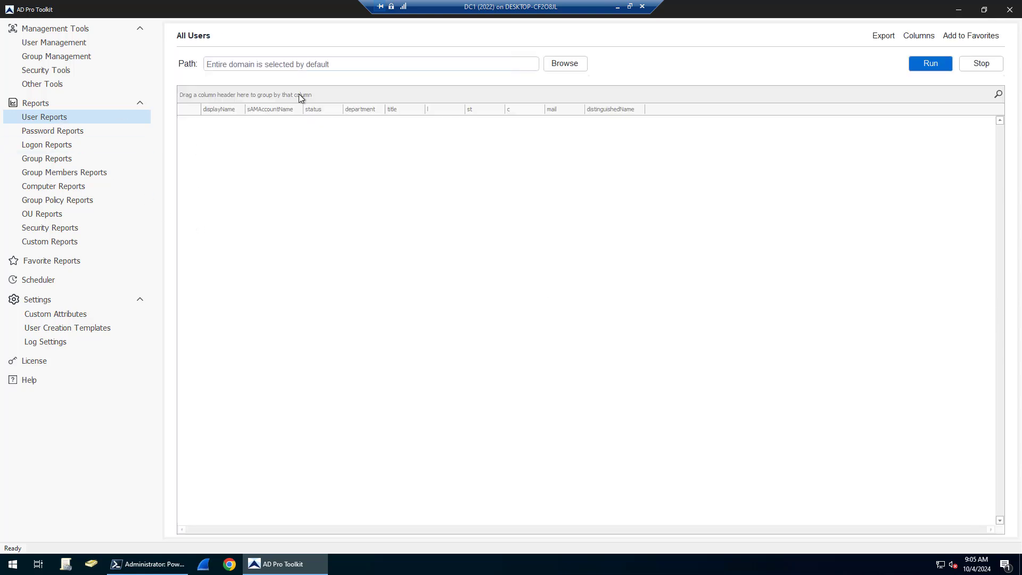
click(931, 63)
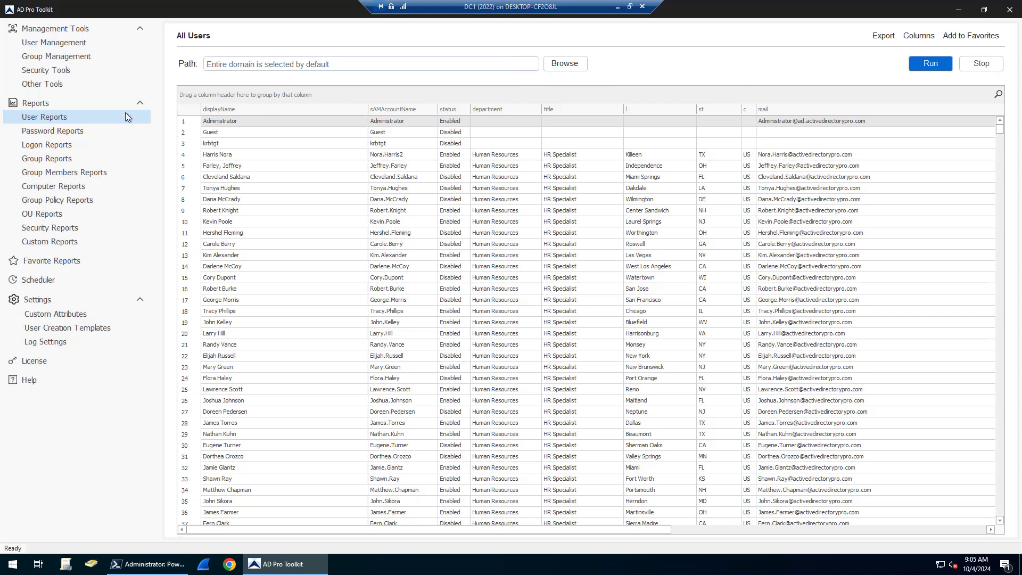
click(45, 117)
click(193, 112)
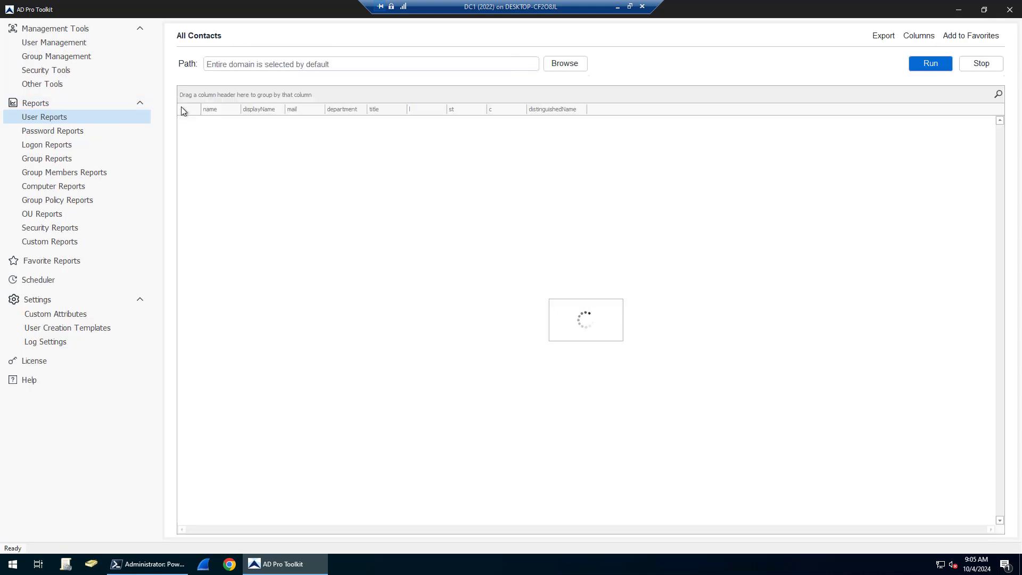
click(36, 120)
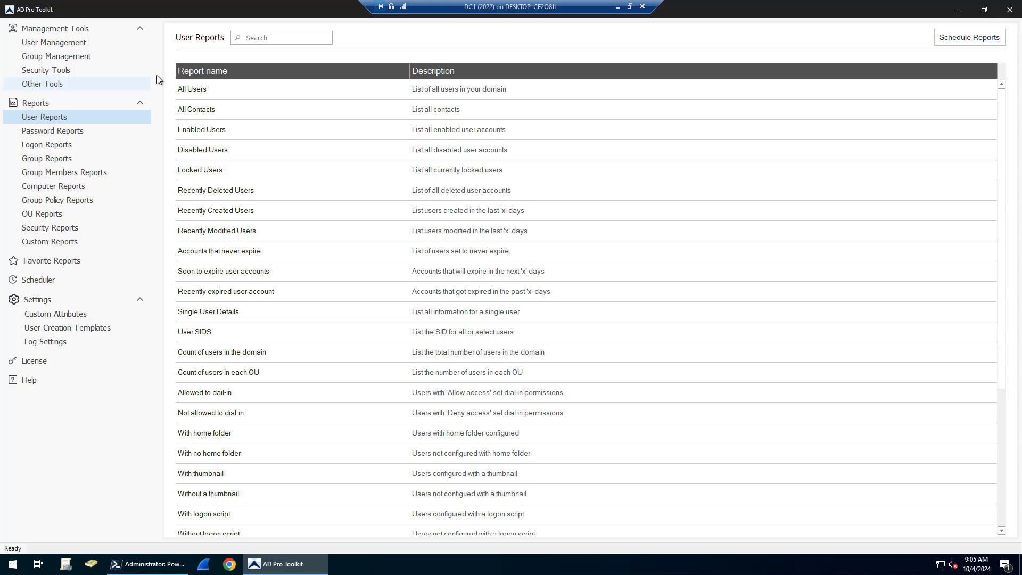
Rerun All Users for the whole domain, checking its container, column and export options.
click(200, 89)
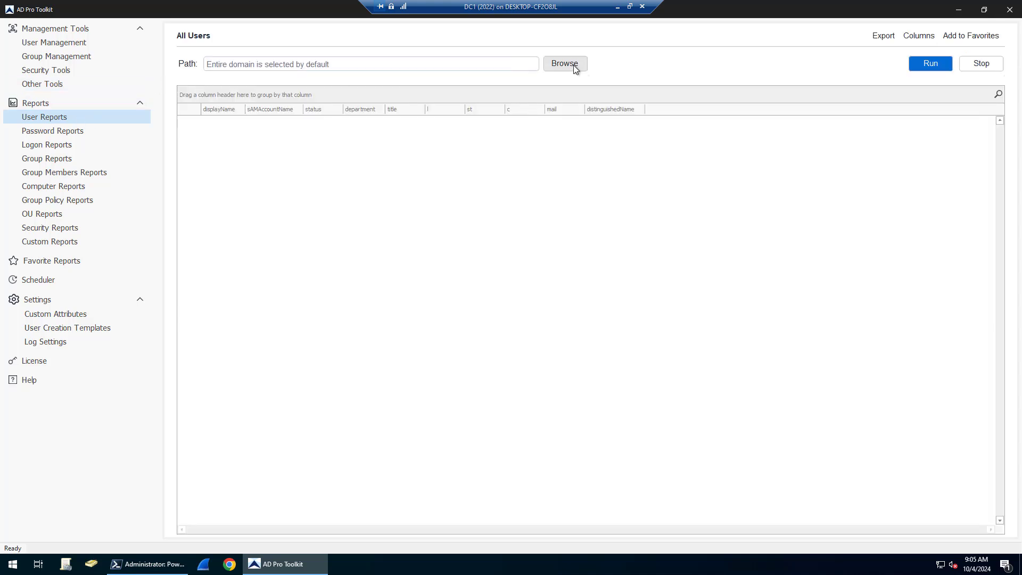
click(564, 63)
click(401, 191)
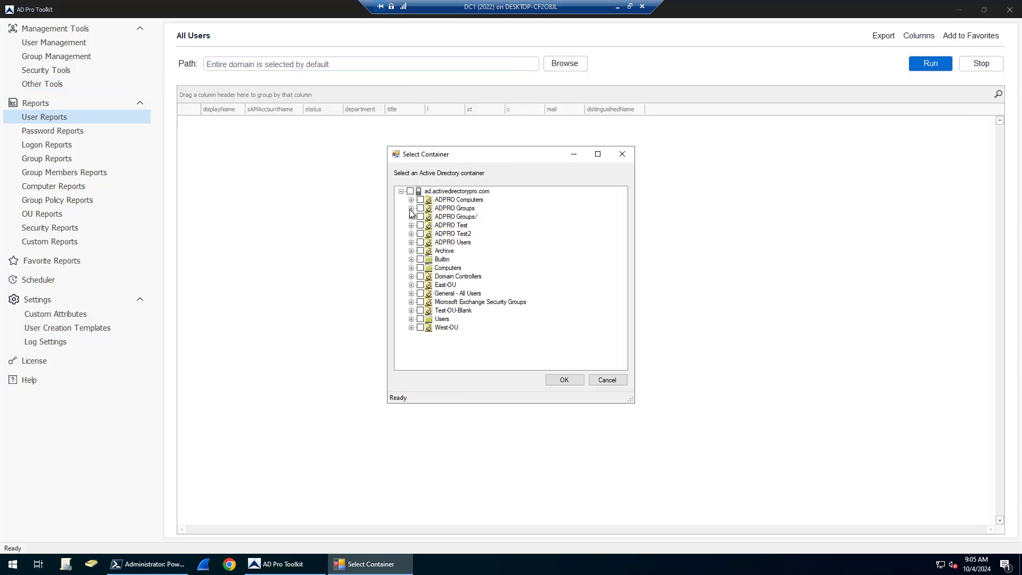
click(615, 380)
click(930, 65)
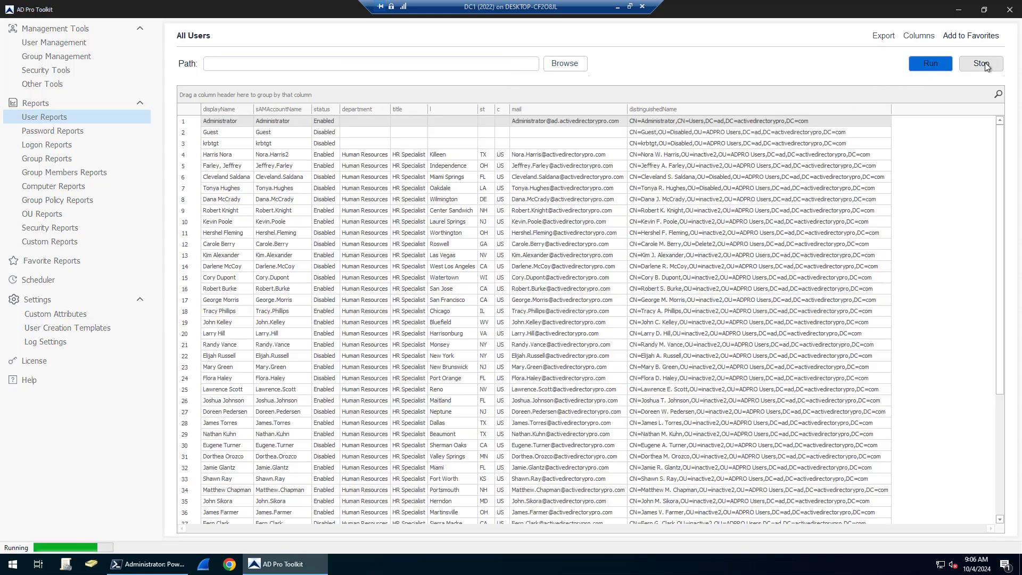
click(911, 37)
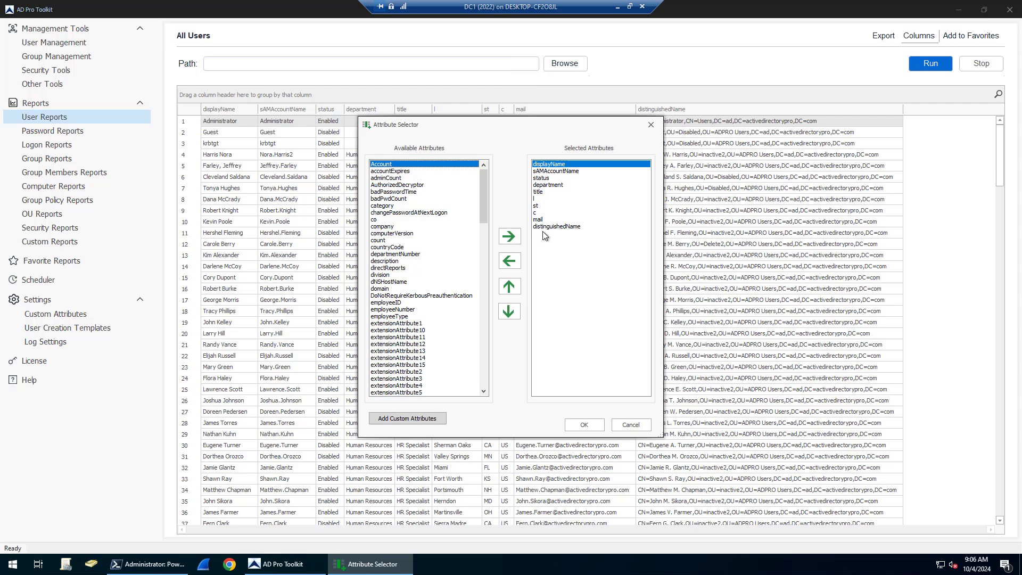
click(629, 426)
click(888, 38)
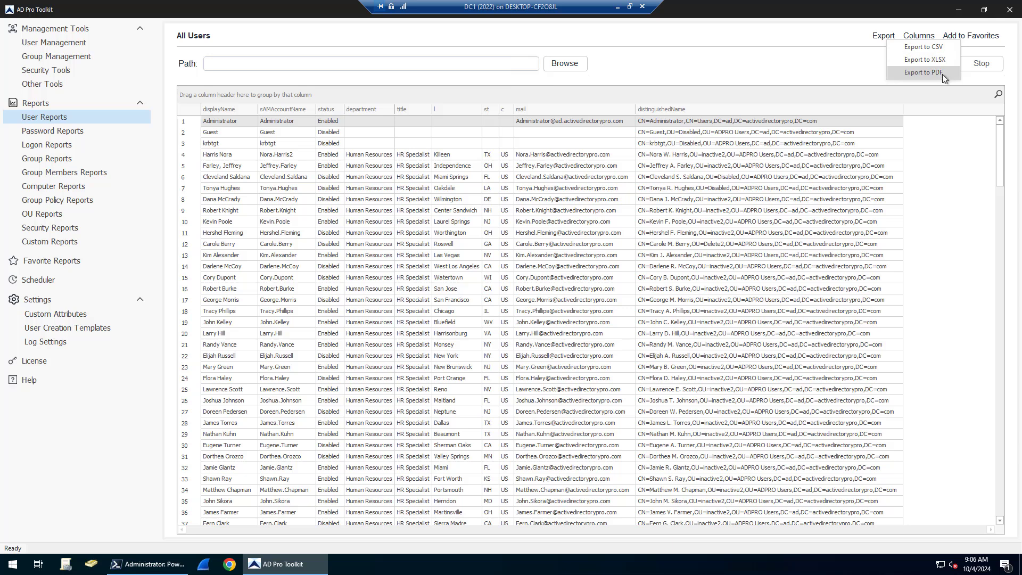
click(41, 120)
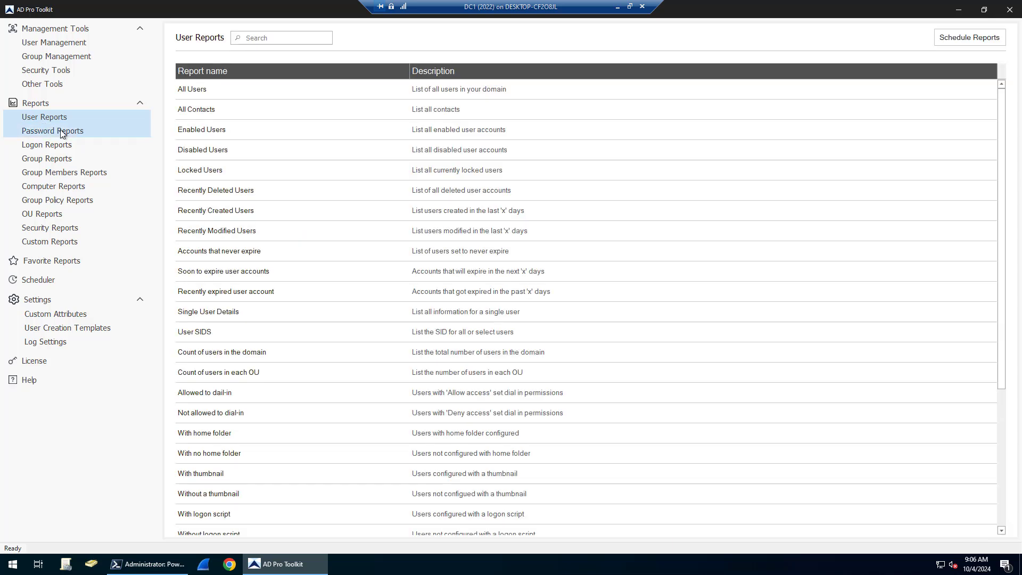
Browse the Password, Logon, Group and Computer report lists.
click(57, 131)
click(54, 148)
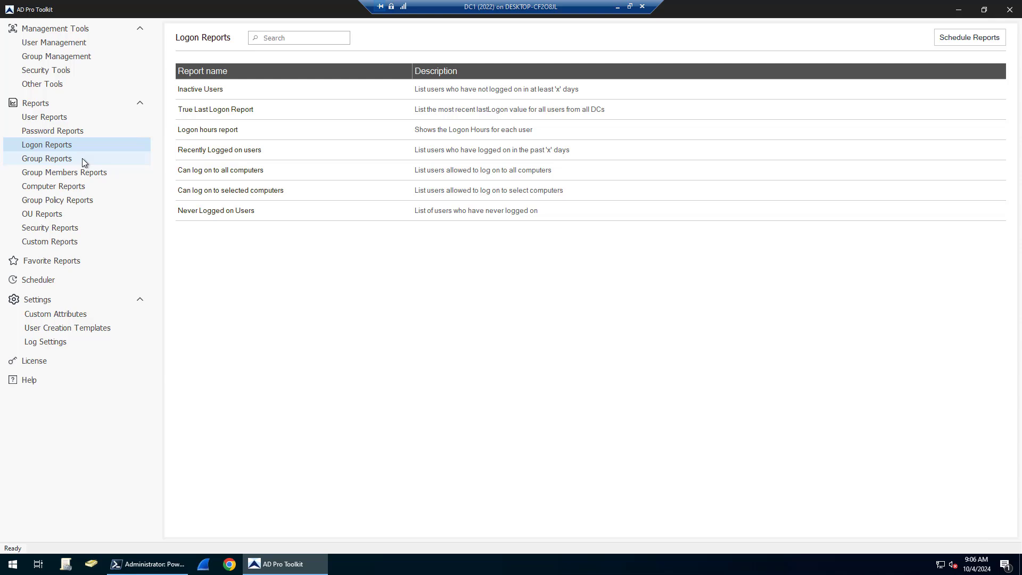
click(55, 160)
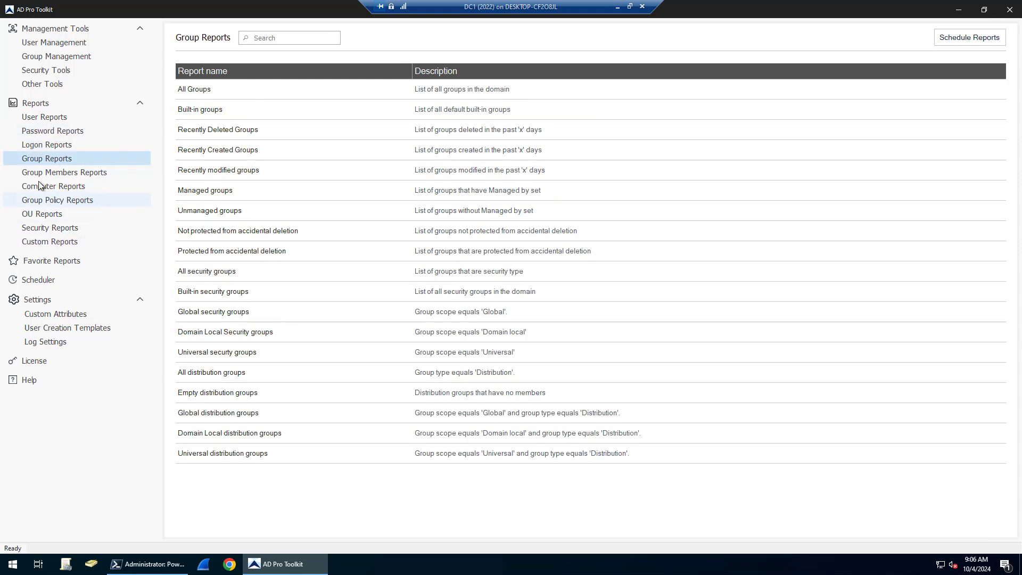
click(44, 189)
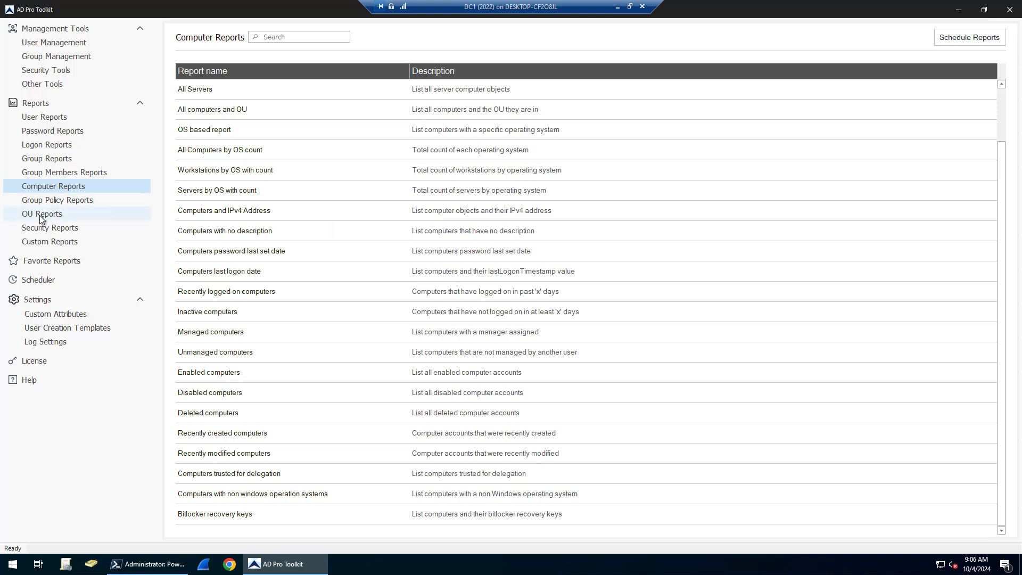
Open Custom Reports and close the Add User Report form without saving.
click(51, 242)
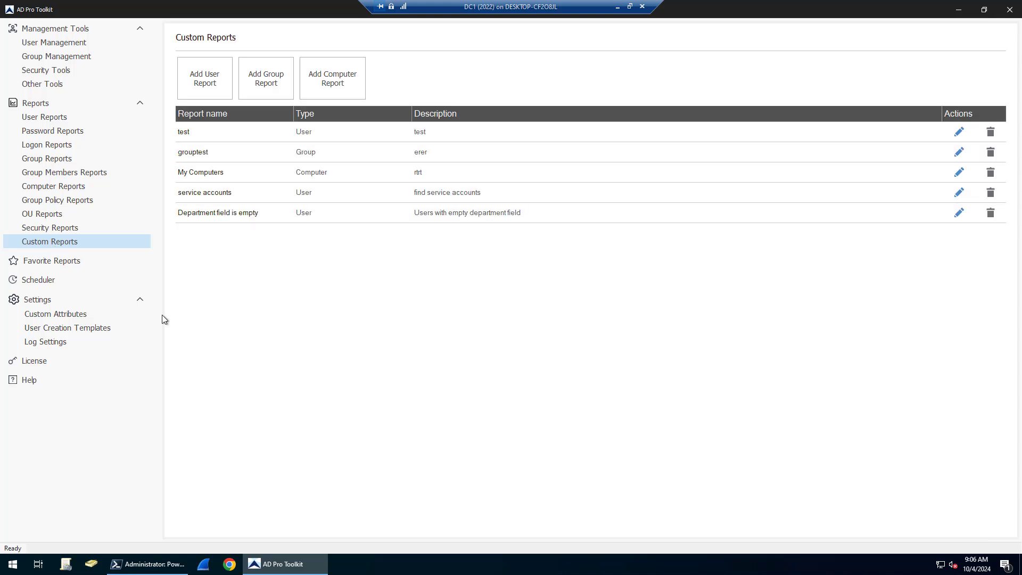
click(218, 79)
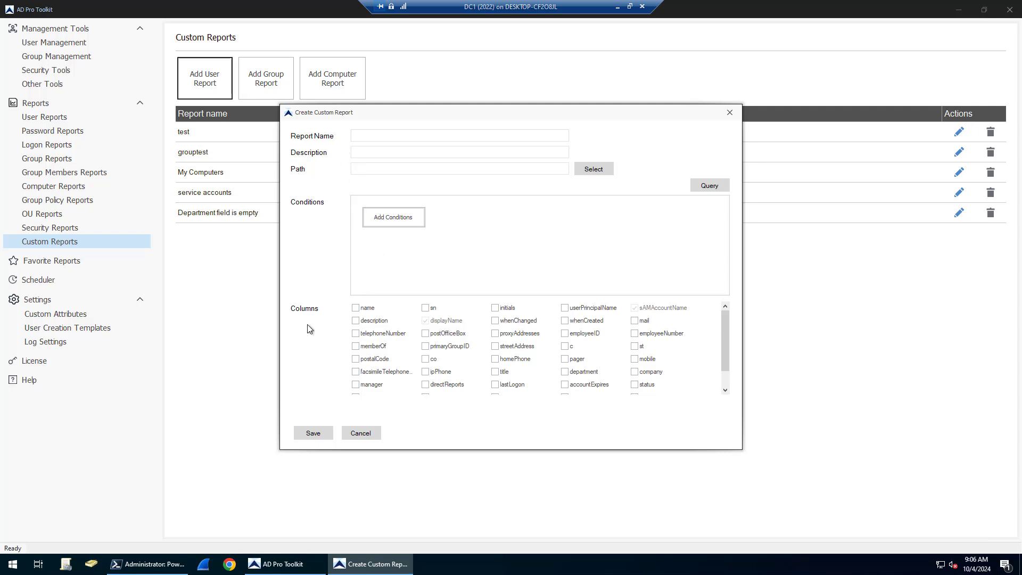
click(725, 113)
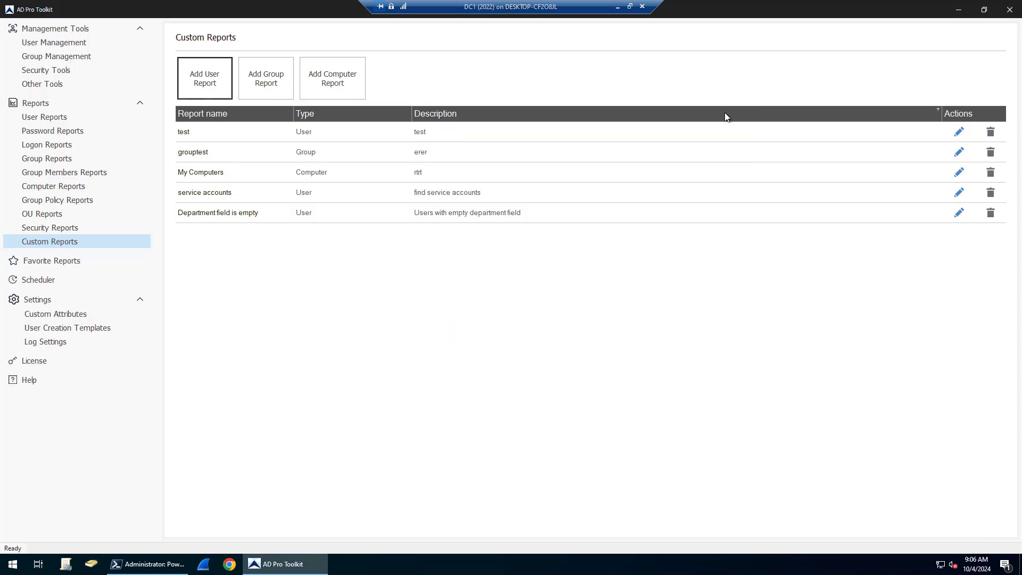
Open the Scheduler and start a Reports-type scheduled task, then cancel it.
click(44, 279)
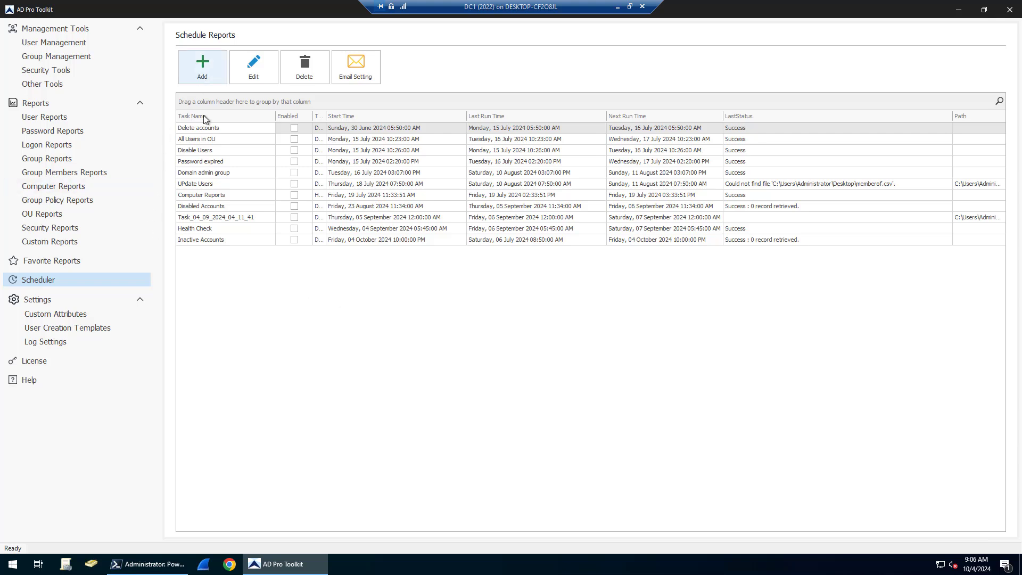
click(220, 79)
click(628, 235)
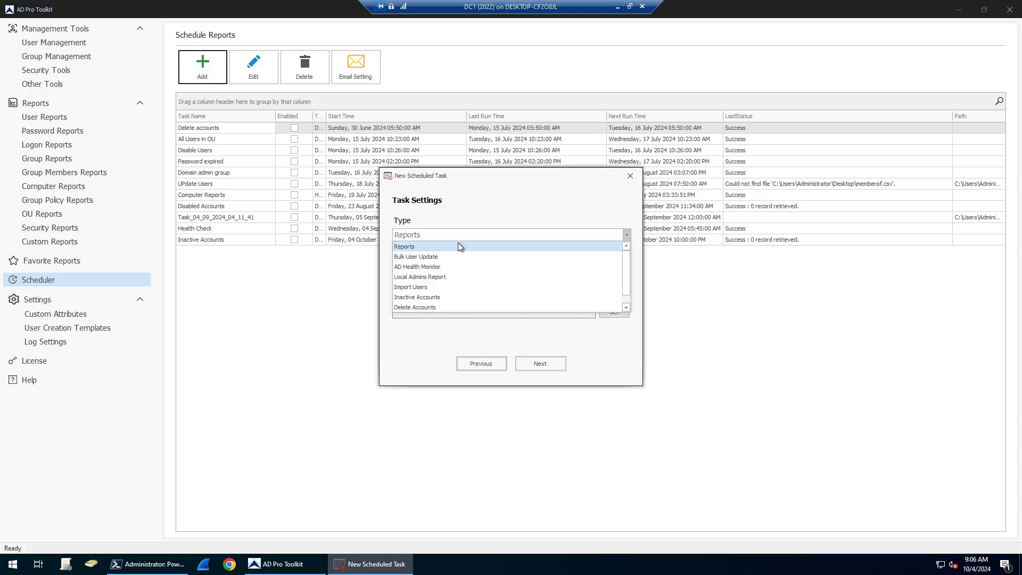
click(394, 246)
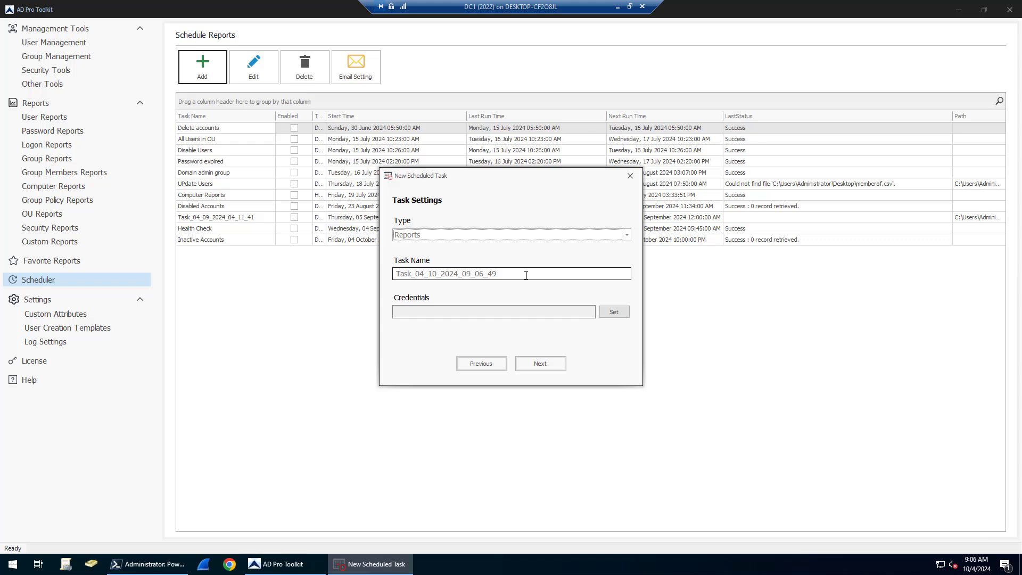
key(Tab)
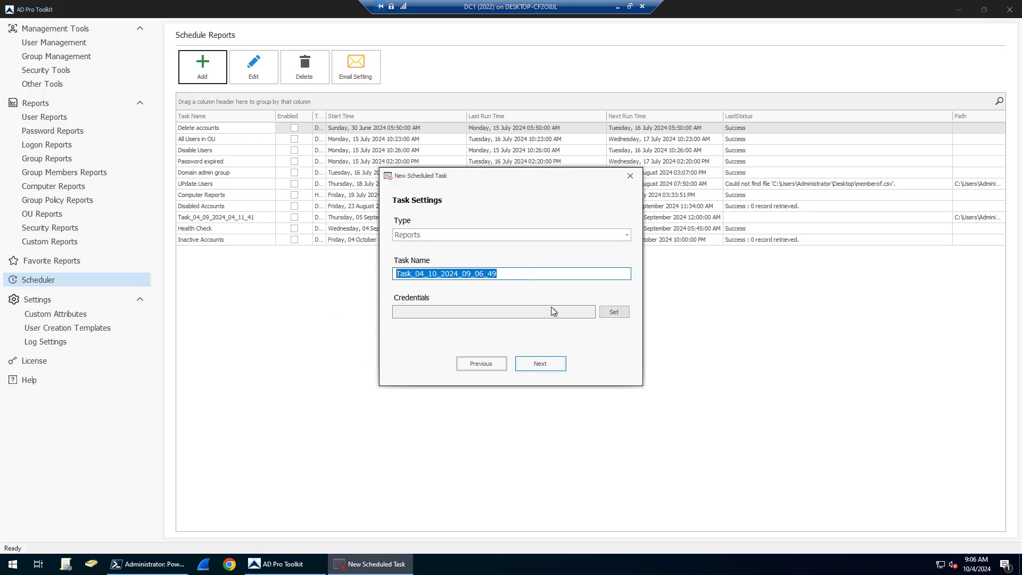
click(631, 176)
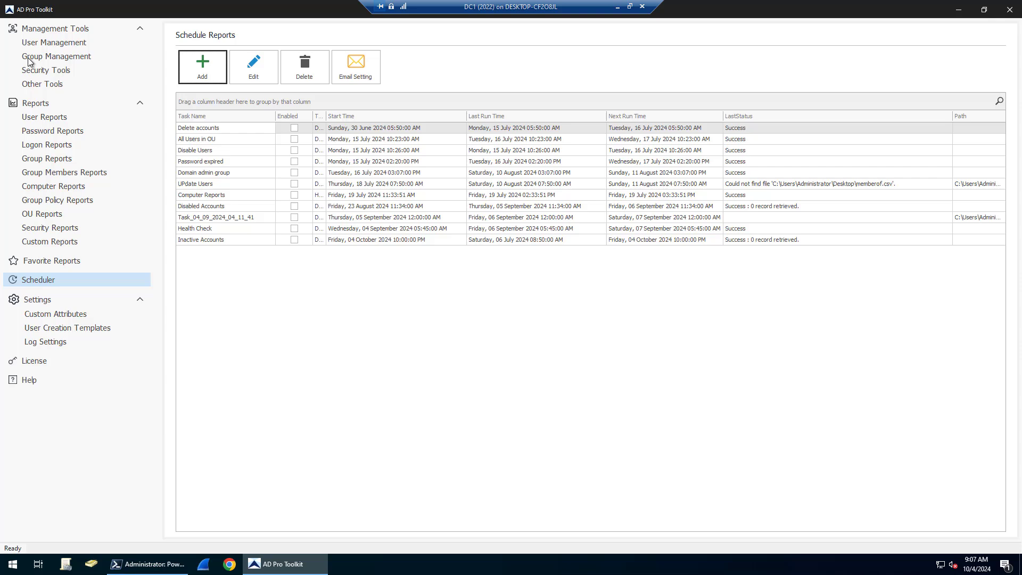
Return to User Management showing the robert search results and user details.
click(38, 43)
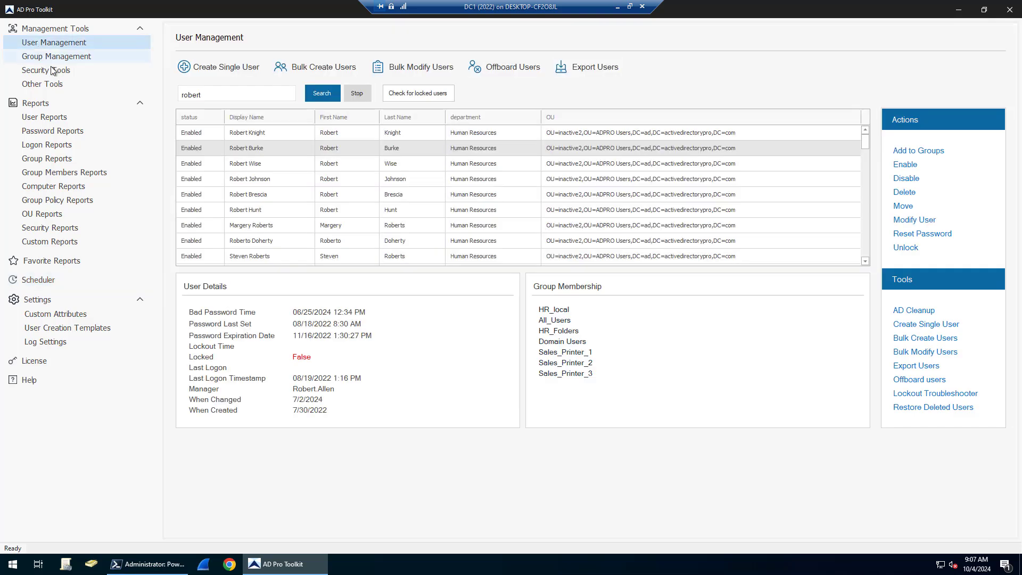